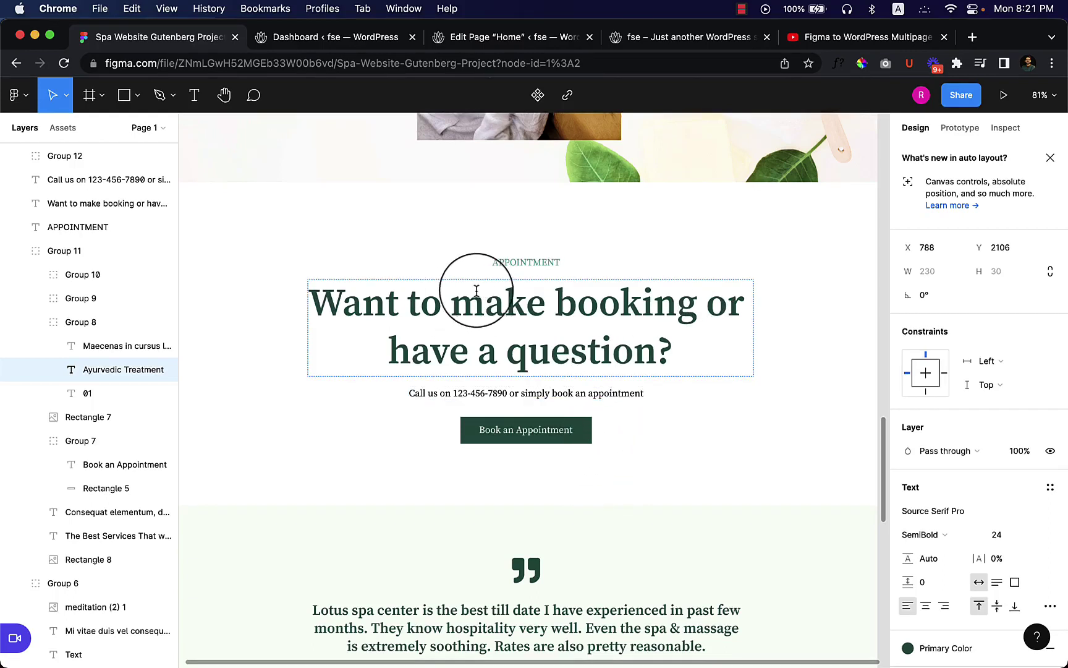
# Inspect the appointment and 'Allow your body' headings in the Figma design
pyautogui.tripleClick(499, 316)
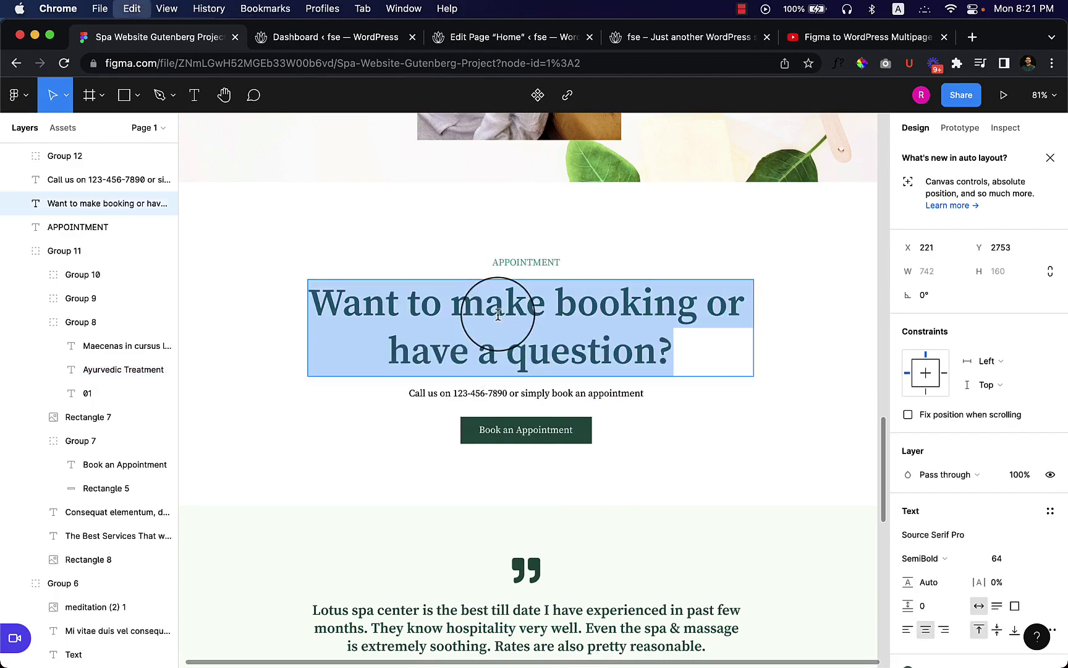
pyautogui.scroll(1, 568, 341)
pyautogui.scroll(5, 567, 340)
pyautogui.scroll(3, 567, 341)
pyautogui.scroll(5, 568, 340)
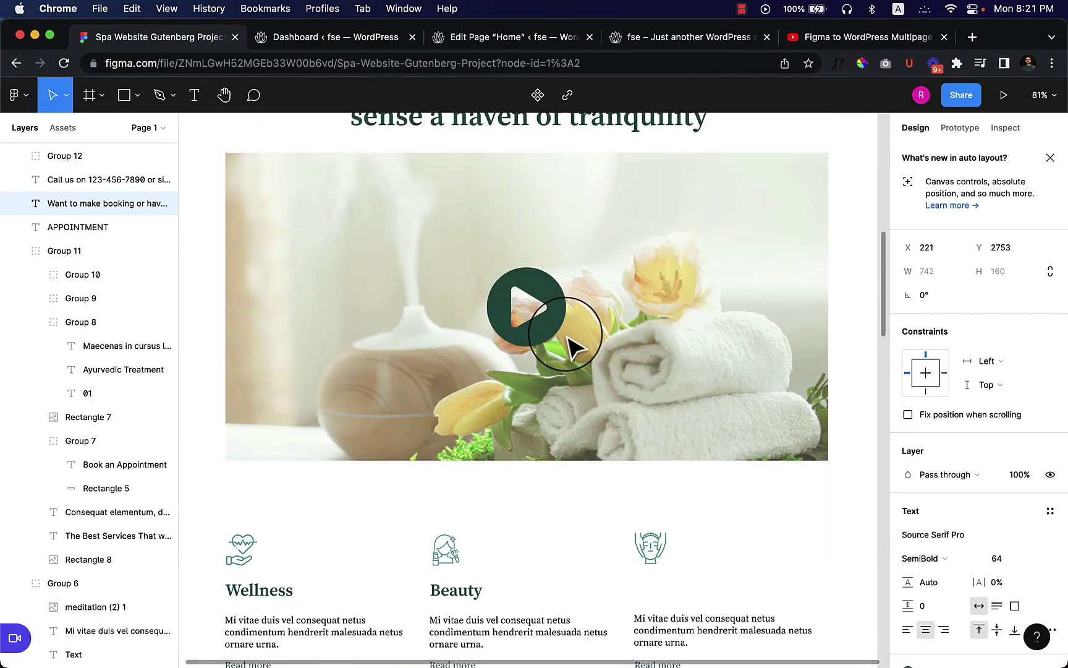
pyautogui.scroll(5, 568, 341)
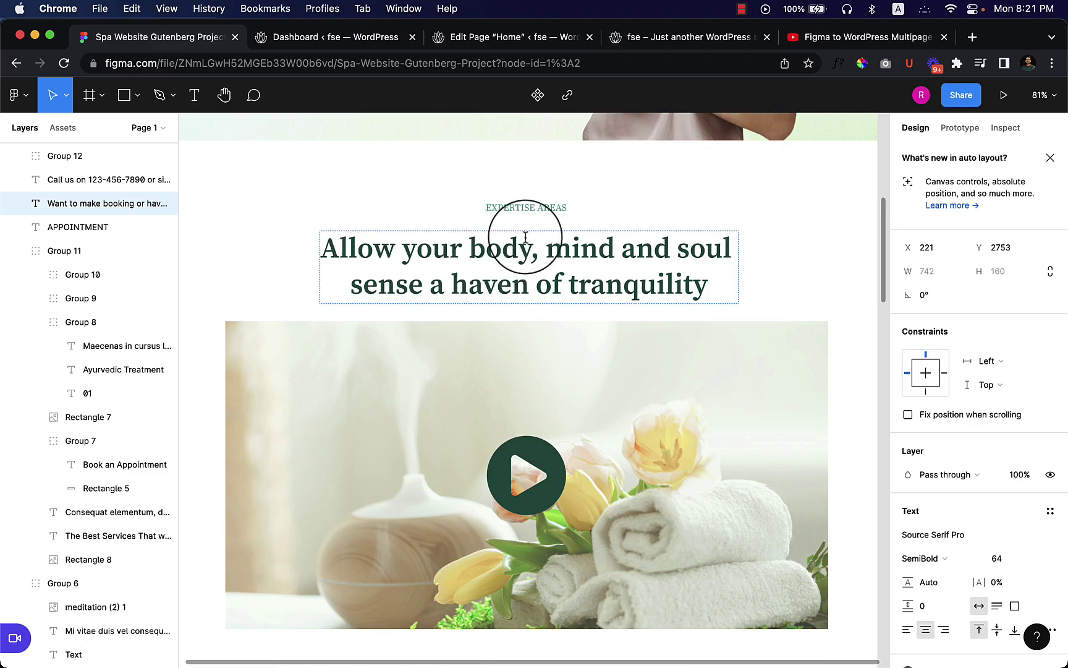
pyautogui.scroll(-5, 556, 278)
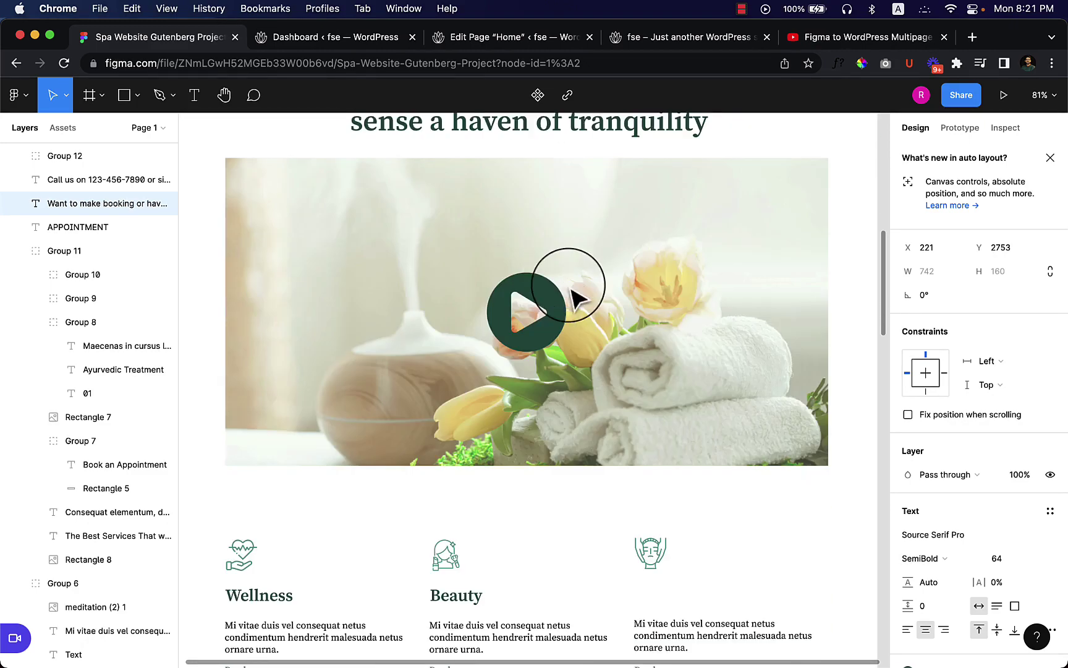
pyautogui.scroll(-12, 594, 346)
pyautogui.scroll(-3, 601, 377)
pyautogui.scroll(-8, 601, 376)
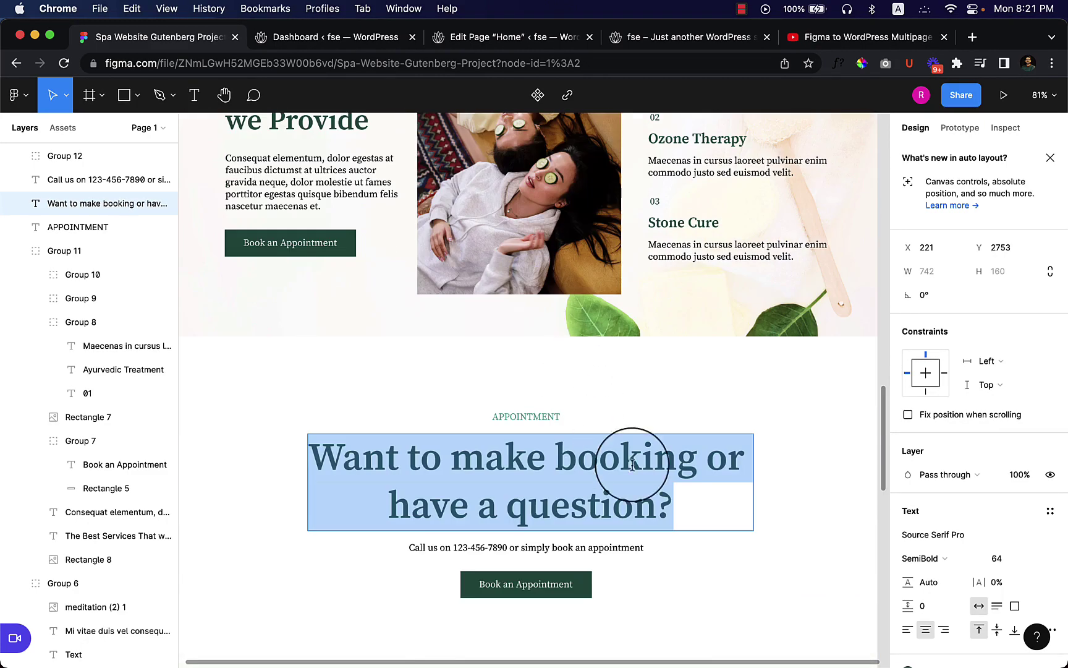
pyautogui.press('Escape')
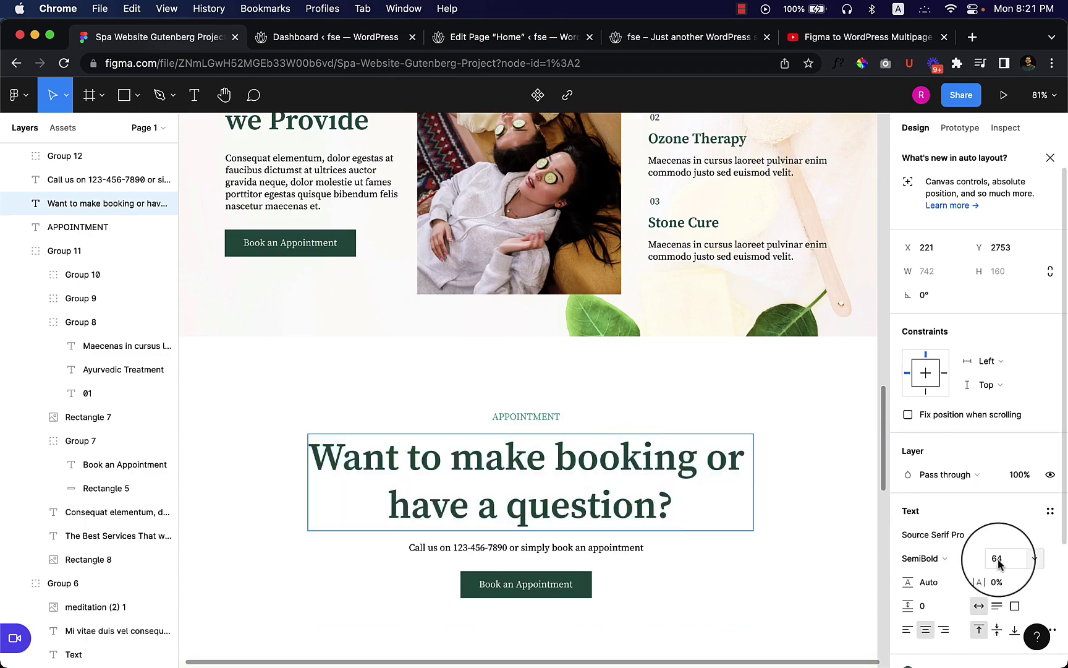
pyautogui.scroll(10, 643, 482)
pyautogui.scroll(14, 615, 470)
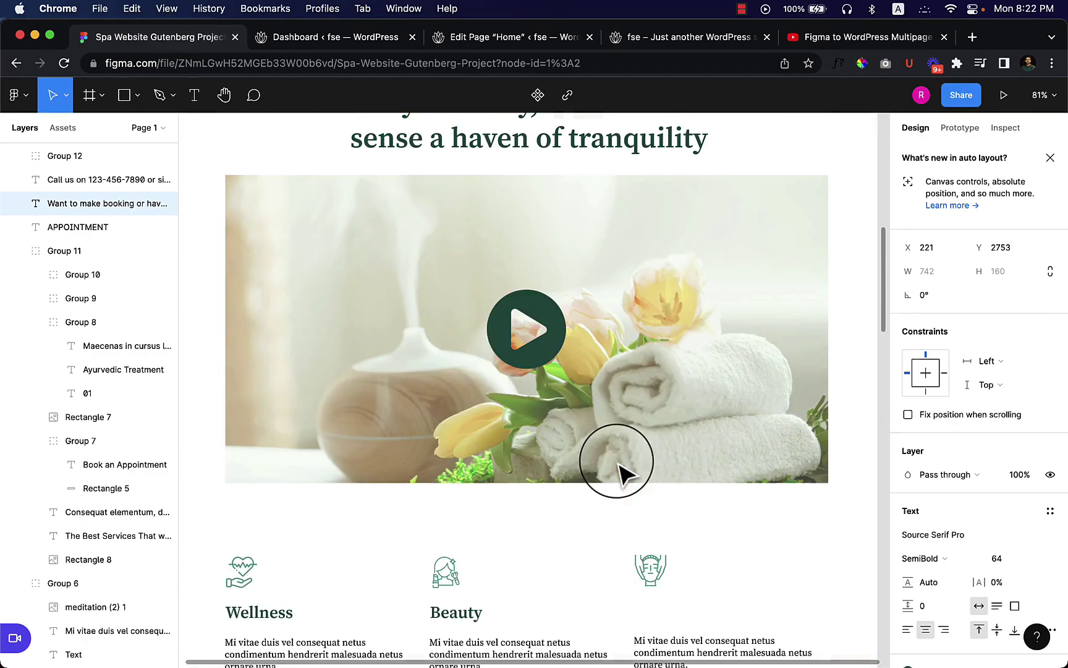
pyautogui.scroll(5, 485, 294)
pyautogui.click(485, 295)
pyautogui.scroll(-15, 596, 429)
pyautogui.scroll(-8, 593, 436)
pyautogui.scroll(-5, 594, 436)
pyautogui.scroll(-5, 596, 436)
pyautogui.scroll(2, 596, 433)
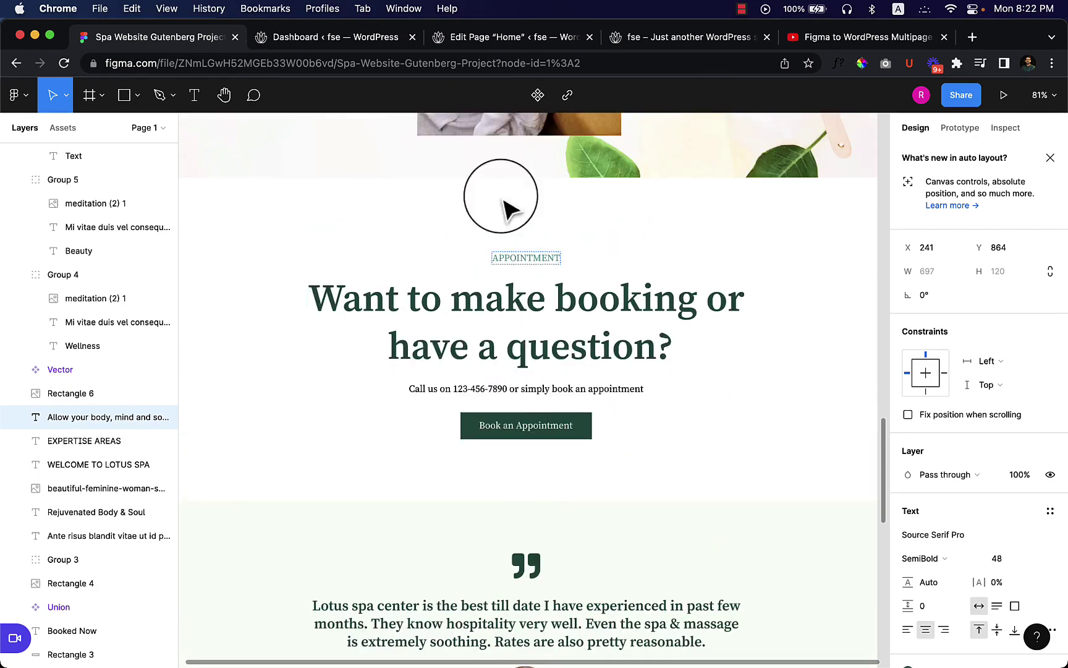
# Group the EXPERTISE AREAS label with its 'Allow your body' heading
pyautogui.click(557, 39)
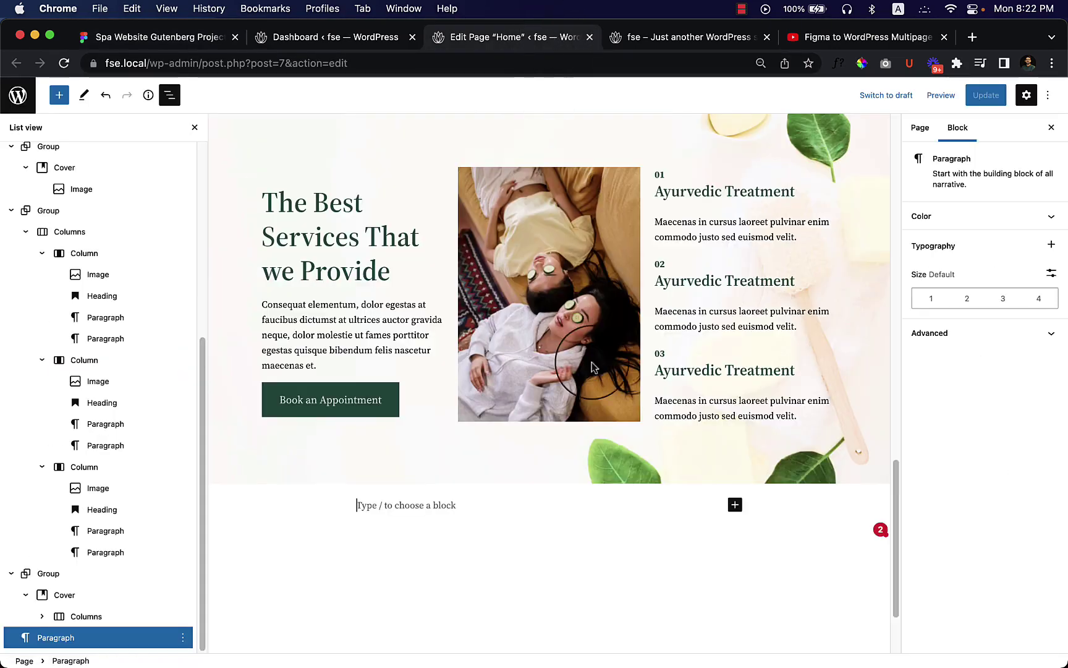
pyautogui.scroll(10, 655, 426)
pyautogui.scroll(2, 655, 433)
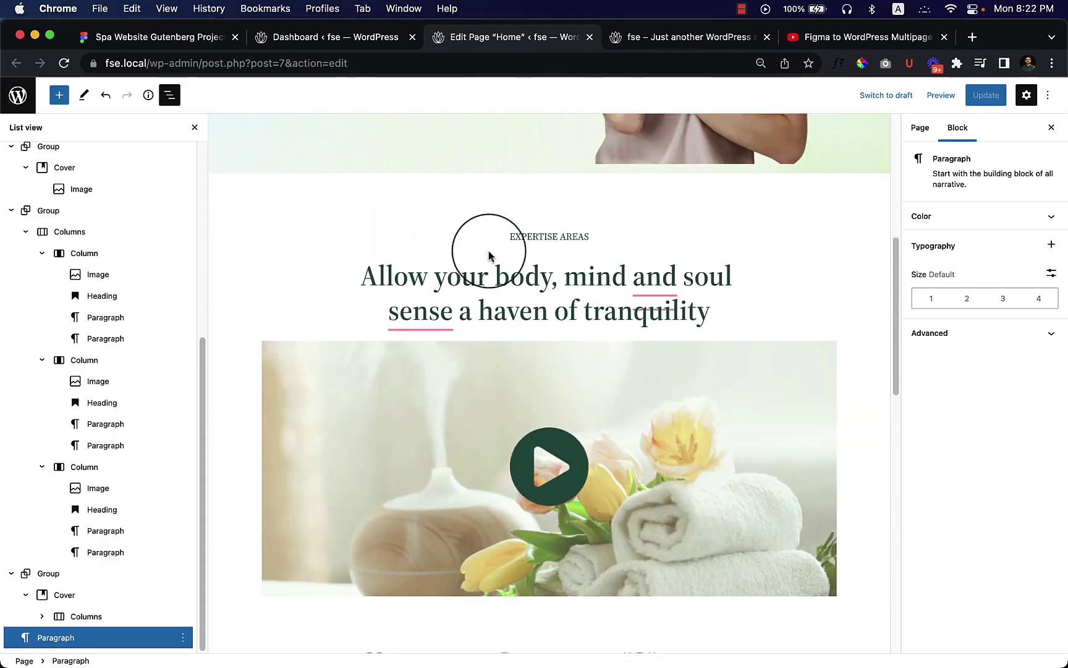
pyautogui.click(491, 253)
pyautogui.moveTo(721, 325)
pyautogui.mouseDown()
pyautogui.moveTo(655, 287)
pyautogui.moveTo(466, 246)
pyautogui.mouseUp()
pyautogui.click(370, 207)
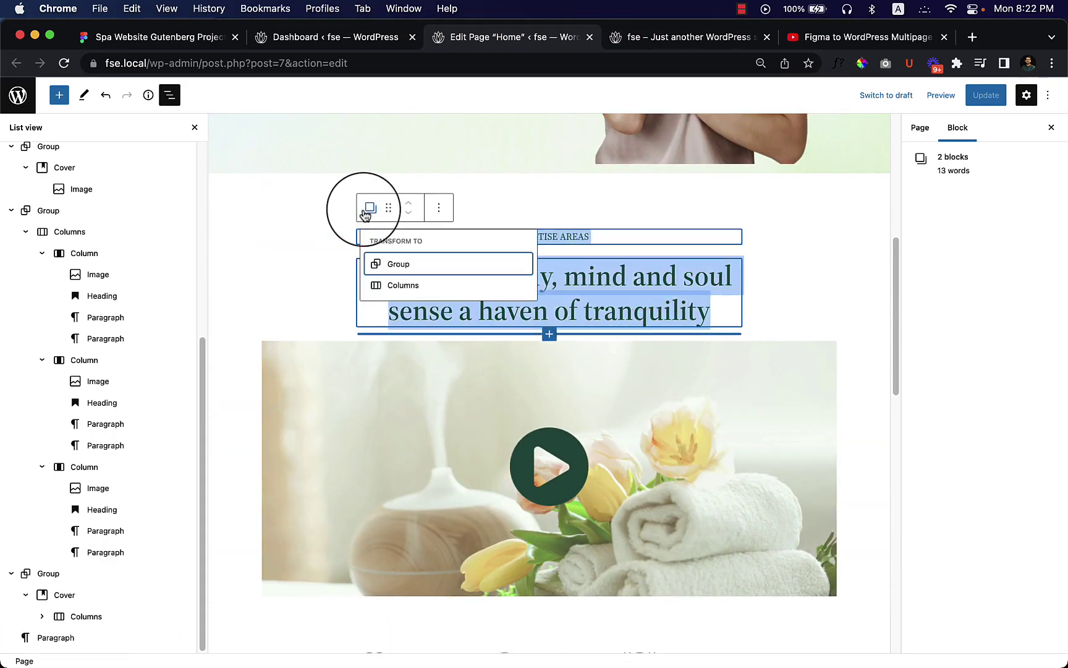
pyautogui.click(406, 274)
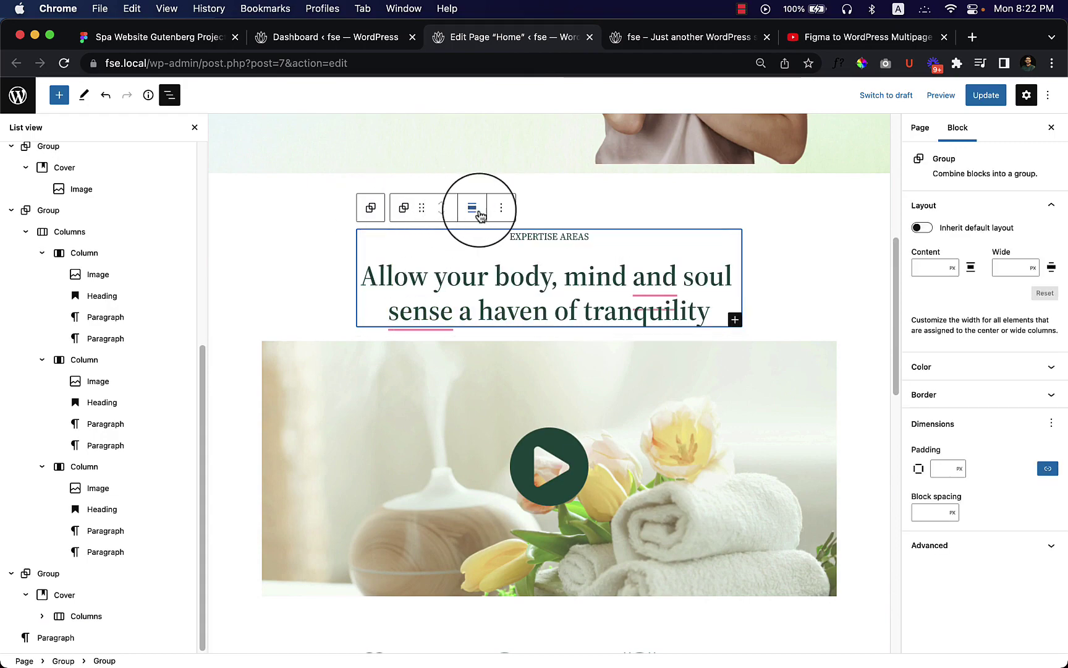
# Copy the group and paste it into the empty paragraph below the services section
pyautogui.click(501, 208)
pyautogui.click(517, 269)
pyautogui.scroll(-10, 773, 457)
pyautogui.scroll(-5, 772, 467)
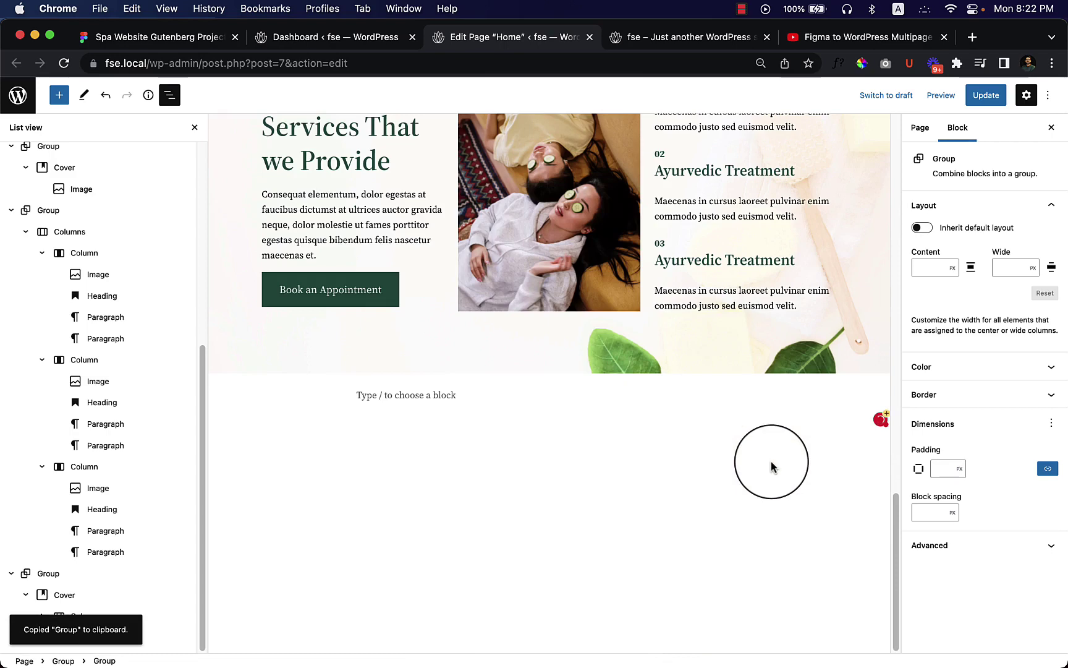
pyautogui.click(437, 395)
pyautogui.rightClick(434, 397)
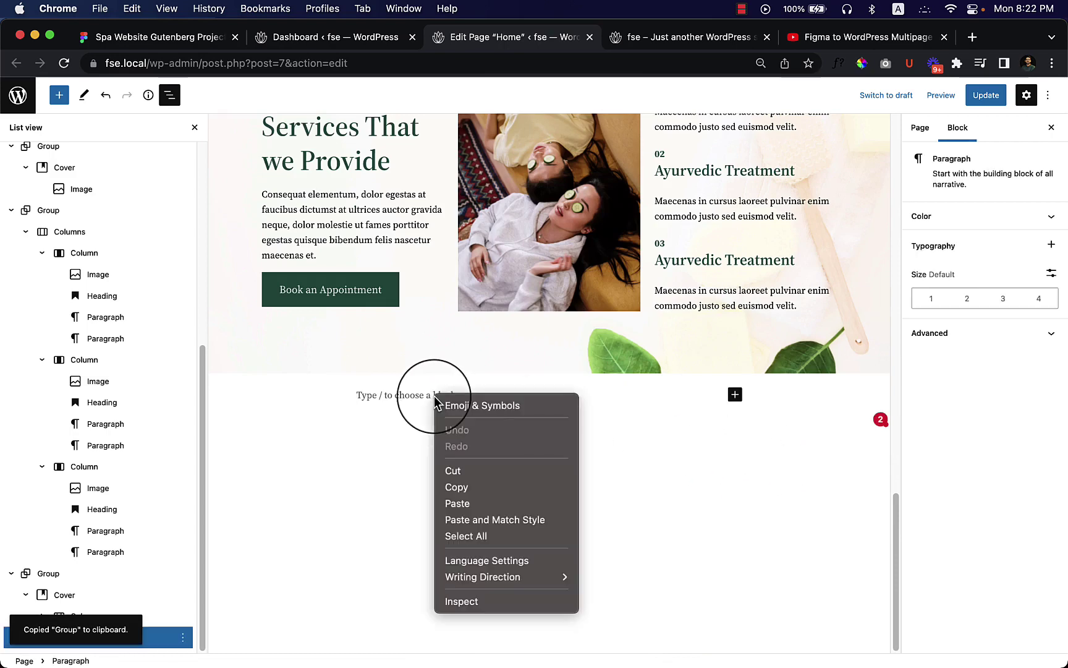
pyautogui.click(489, 503)
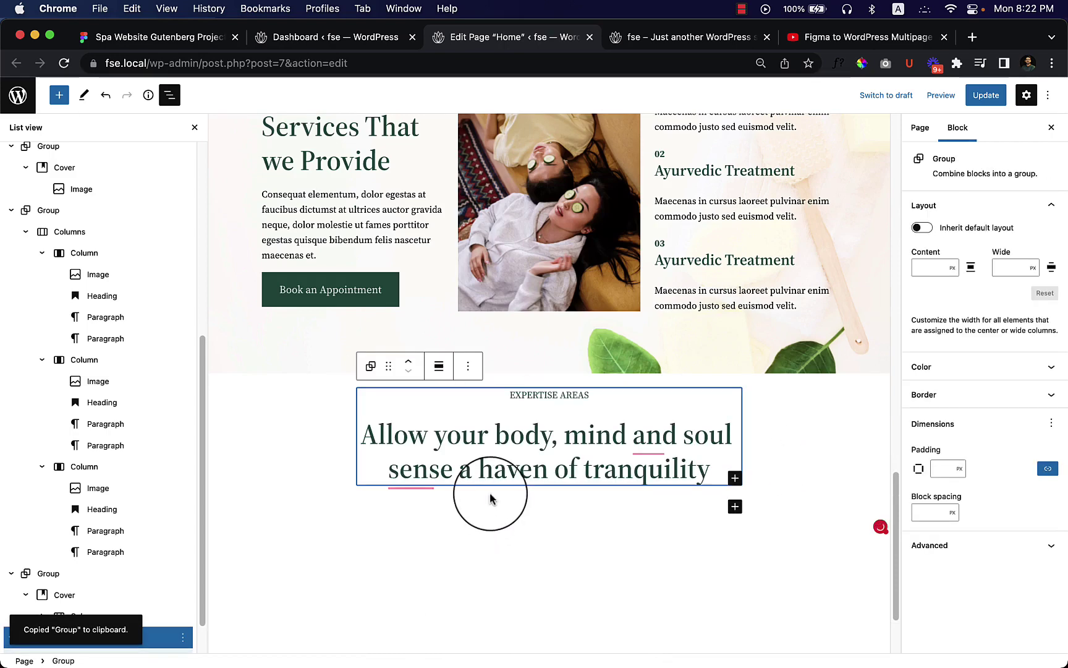
pyautogui.tripleClick(504, 452)
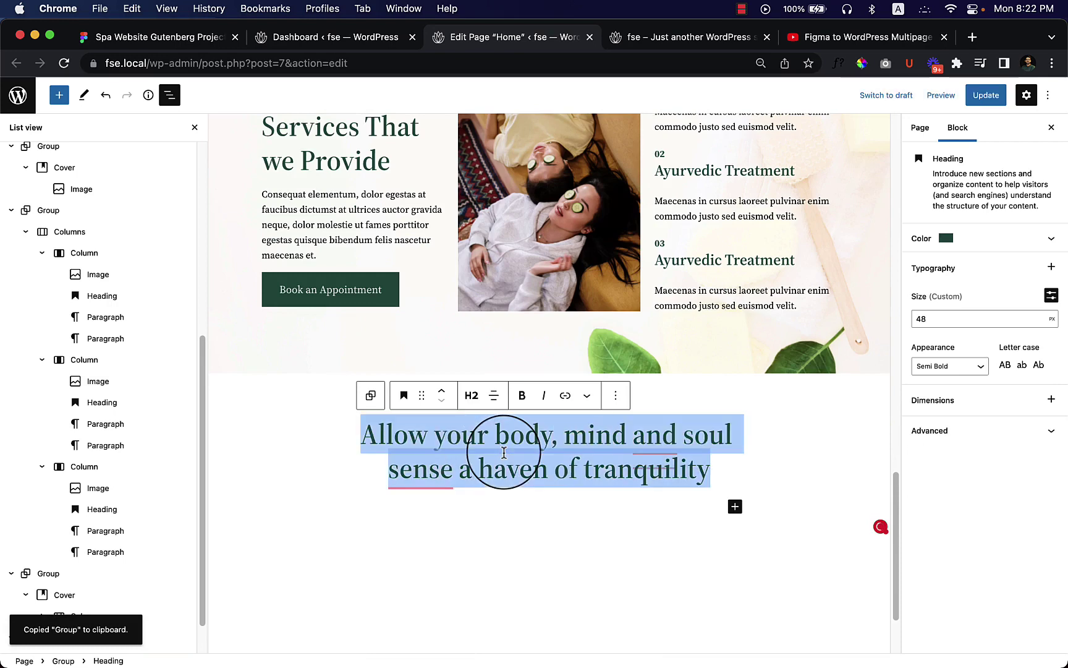
pyautogui.press('super+v')
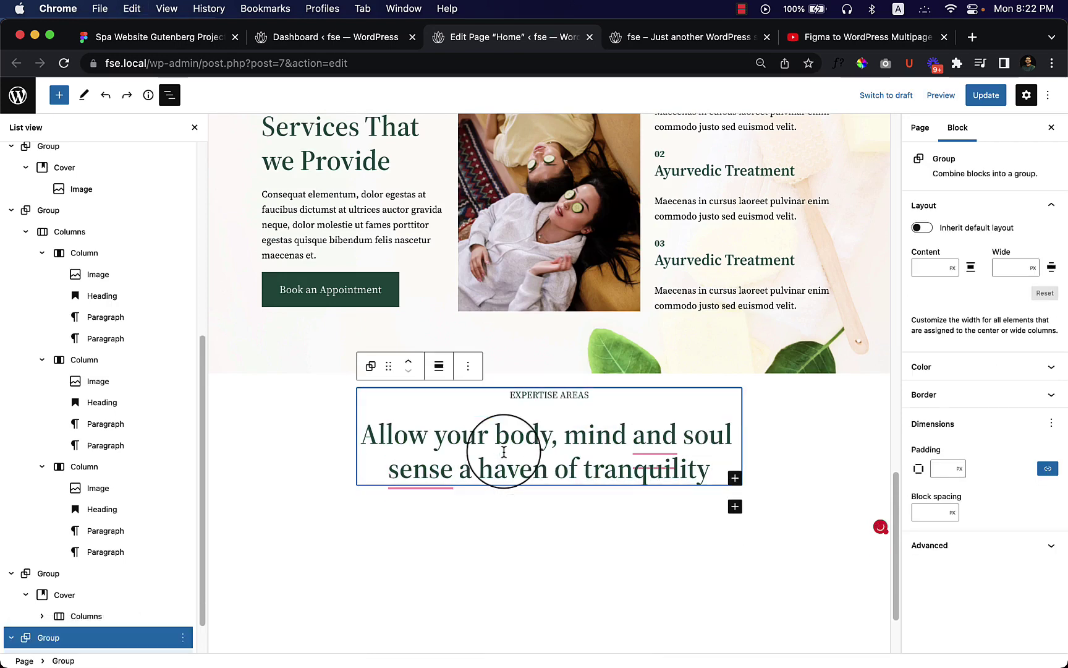
# Replace the pasted heading with the Figma booking question text
pyautogui.click(160, 37)
pyautogui.doubleClick(482, 301)
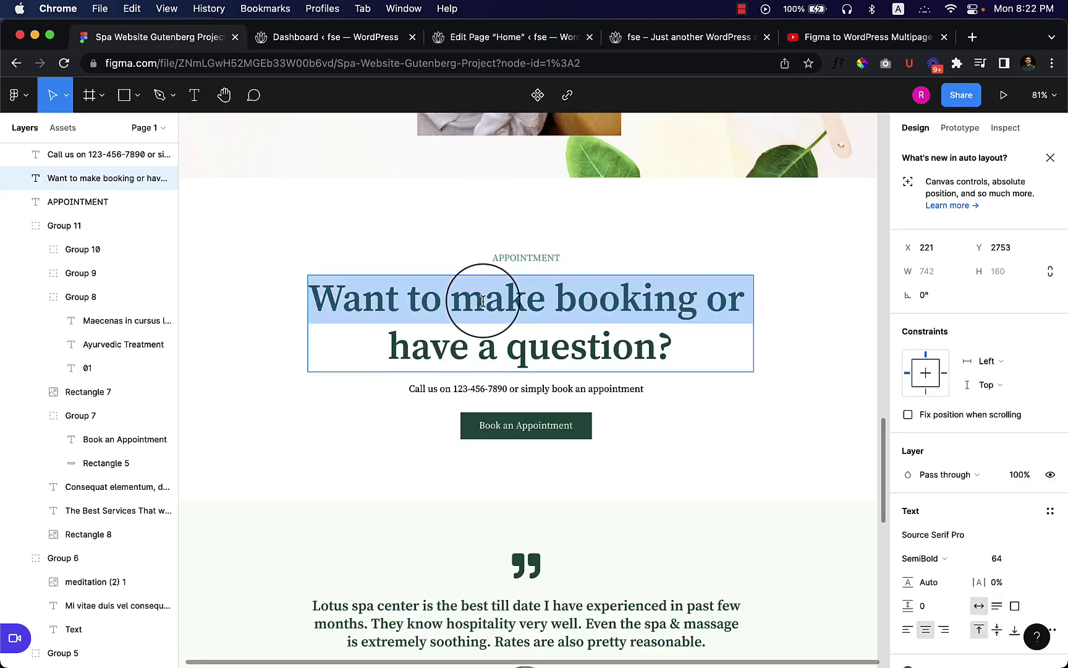
pyautogui.moveTo(662, 349); pyautogui.dragTo(299, 269)
pyautogui.press('super+c')
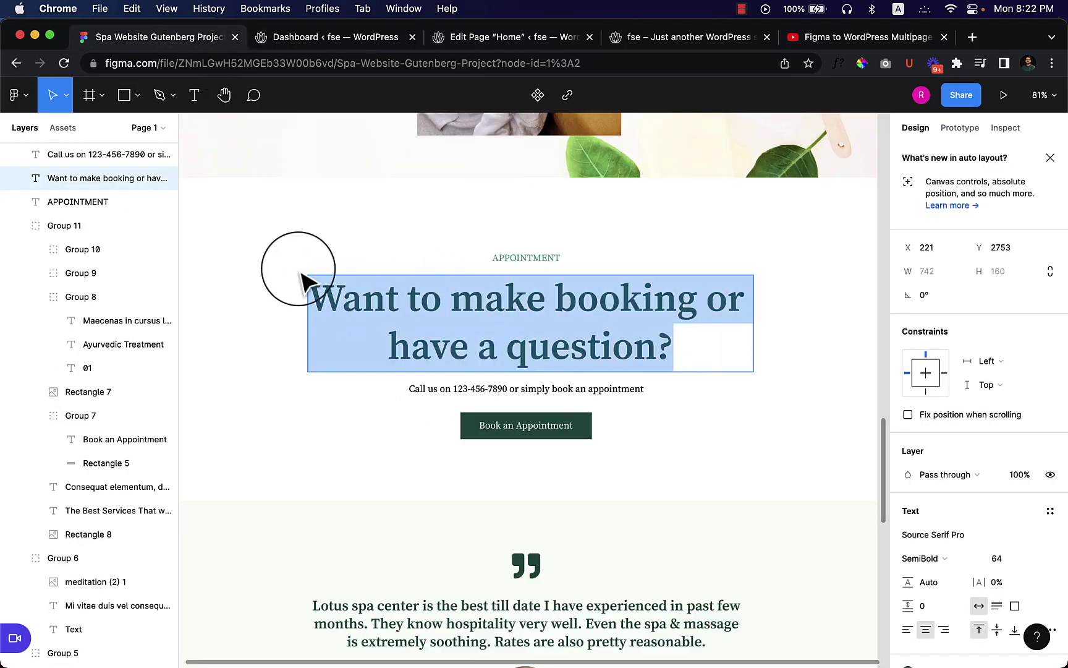
pyautogui.click(494, 43)
pyautogui.doubleClick(533, 446)
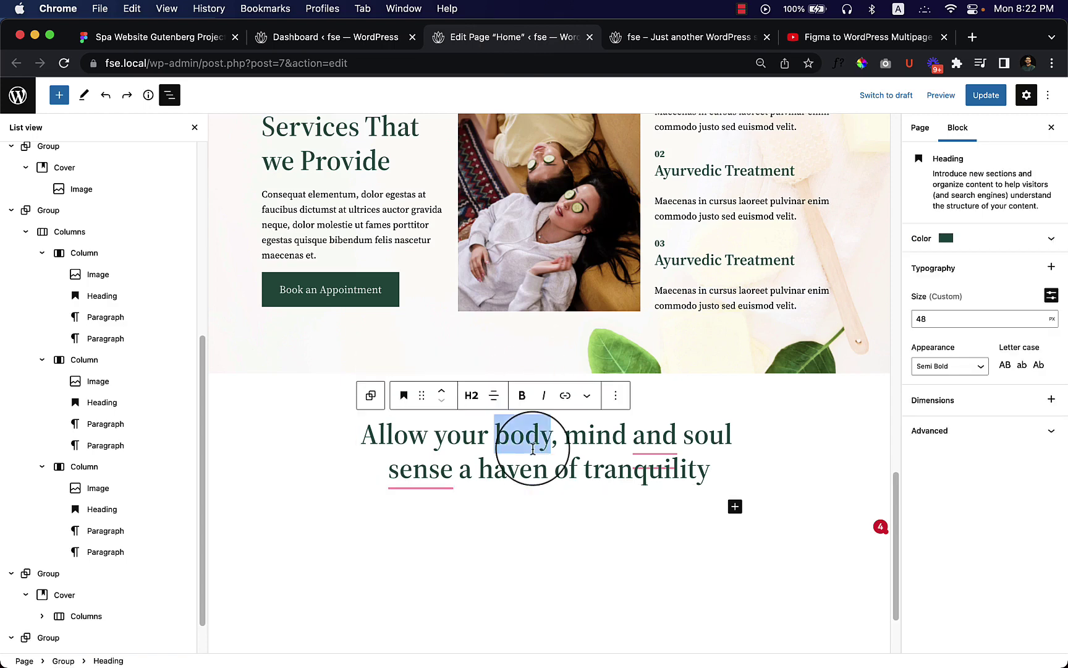
pyautogui.tripleClick(533, 449)
pyautogui.press('super+v')
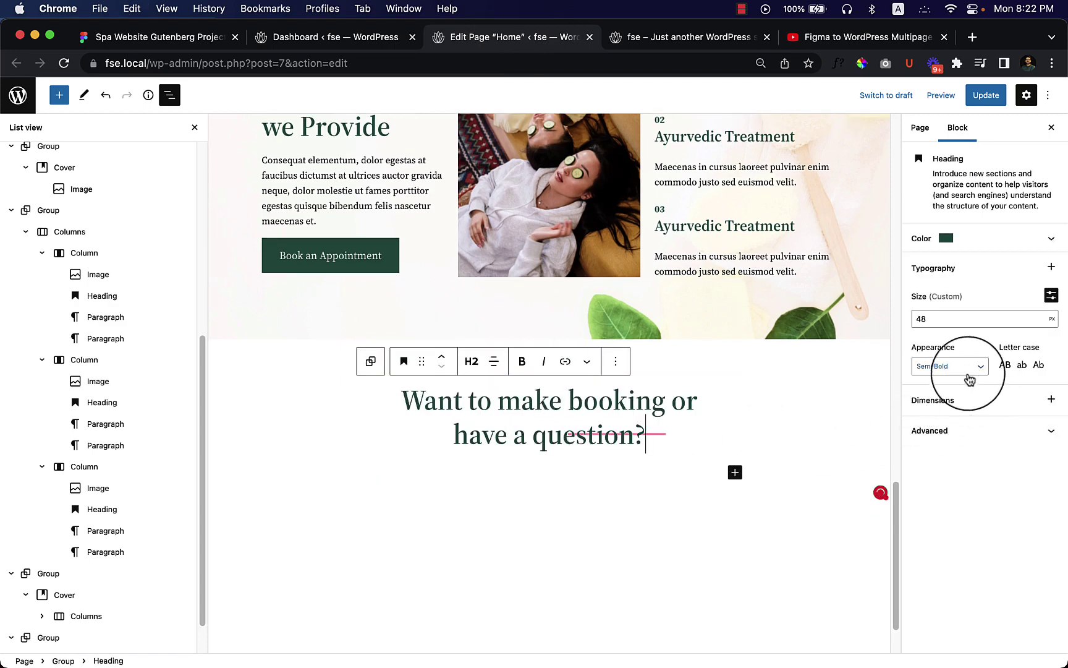
# Set the booking heading's font size to 64
pyautogui.click(953, 320)
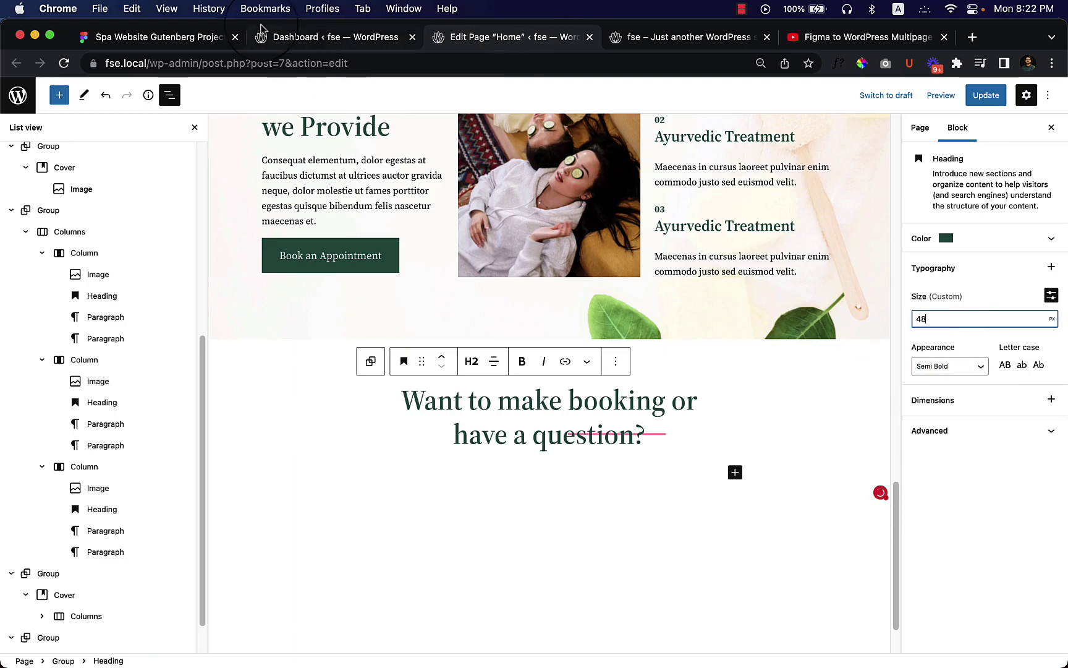
pyautogui.click(206, 40)
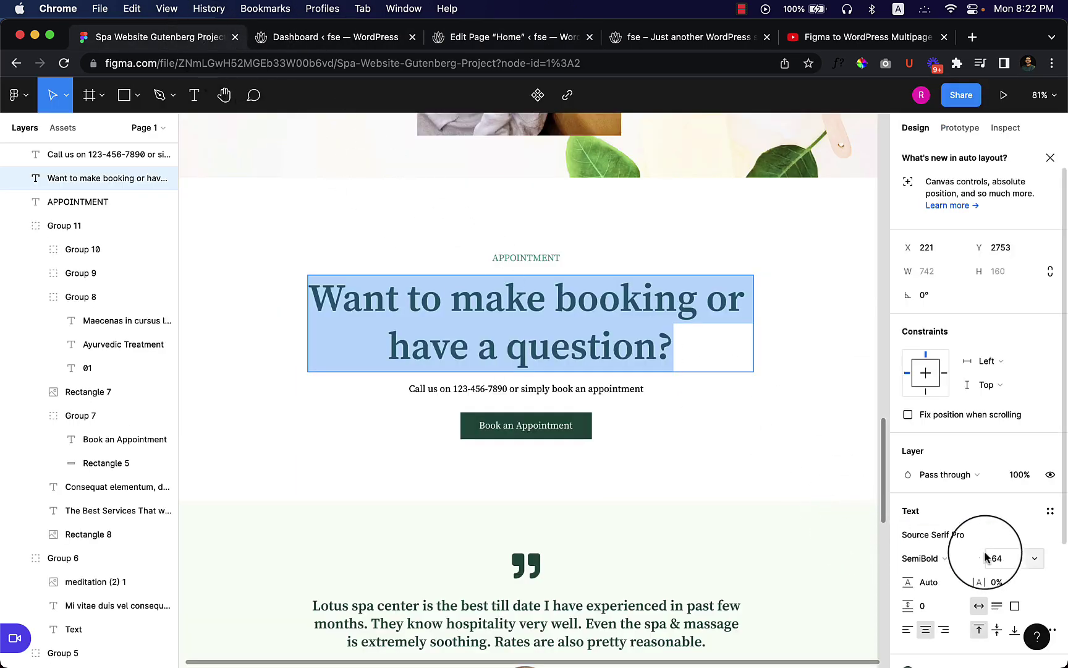
pyautogui.doubleClick(523, 259)
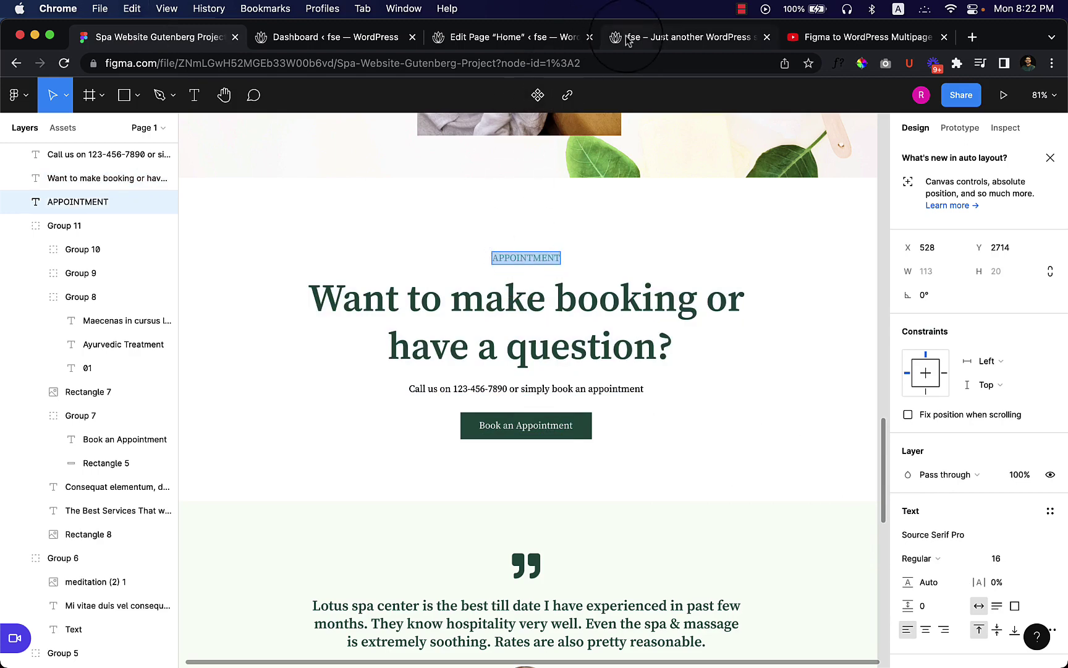
pyautogui.click(543, 41)
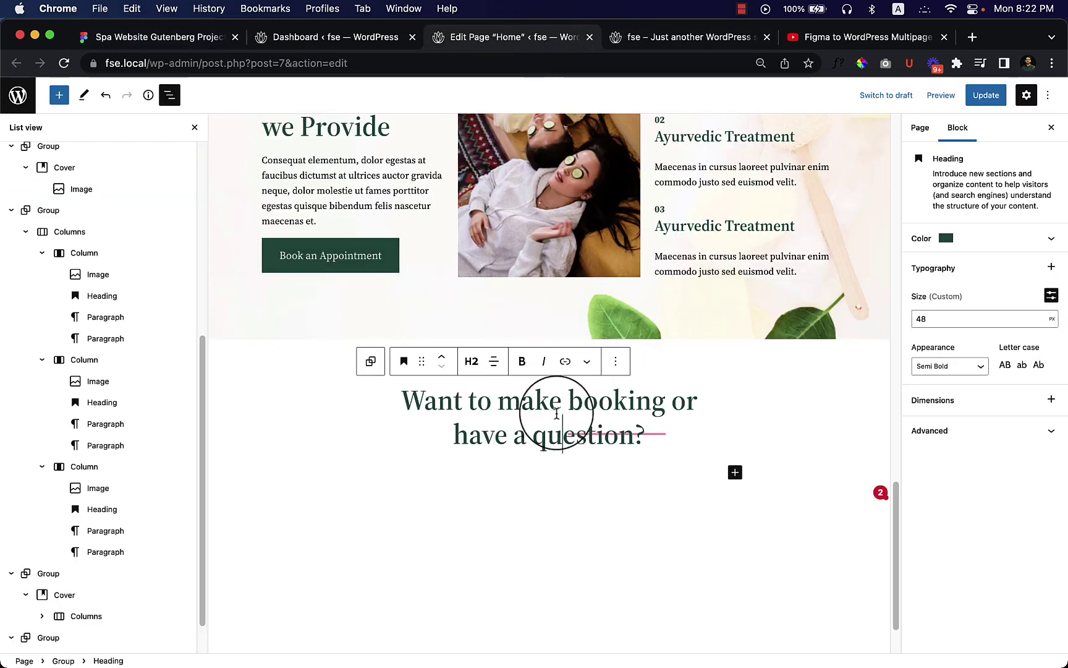
pyautogui.doubleClick(946, 317)
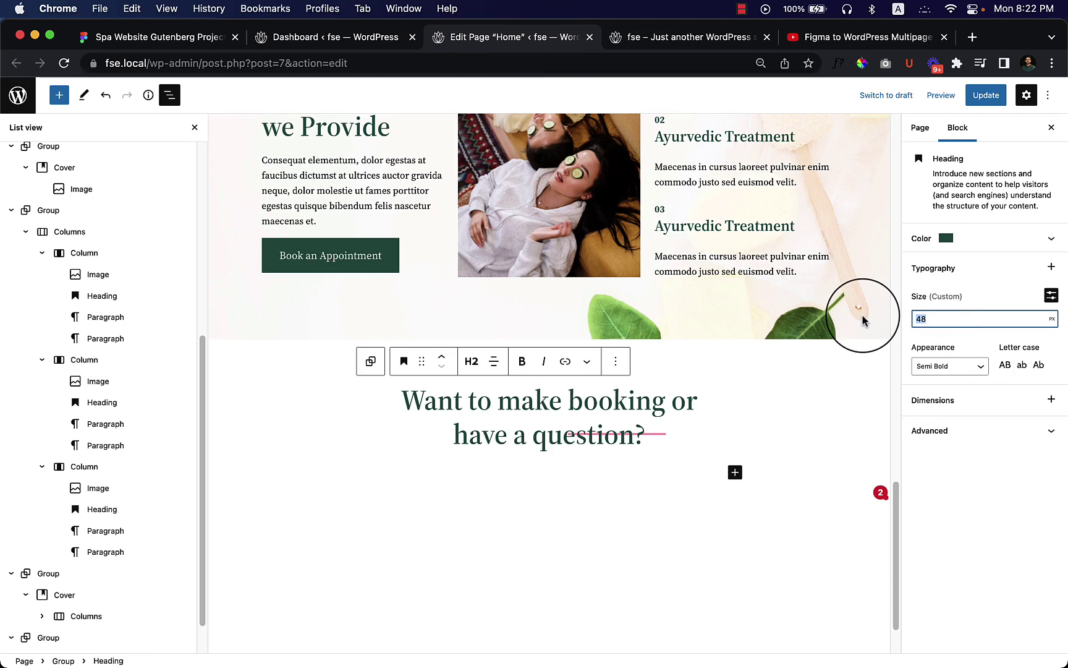
pyautogui.write('64')
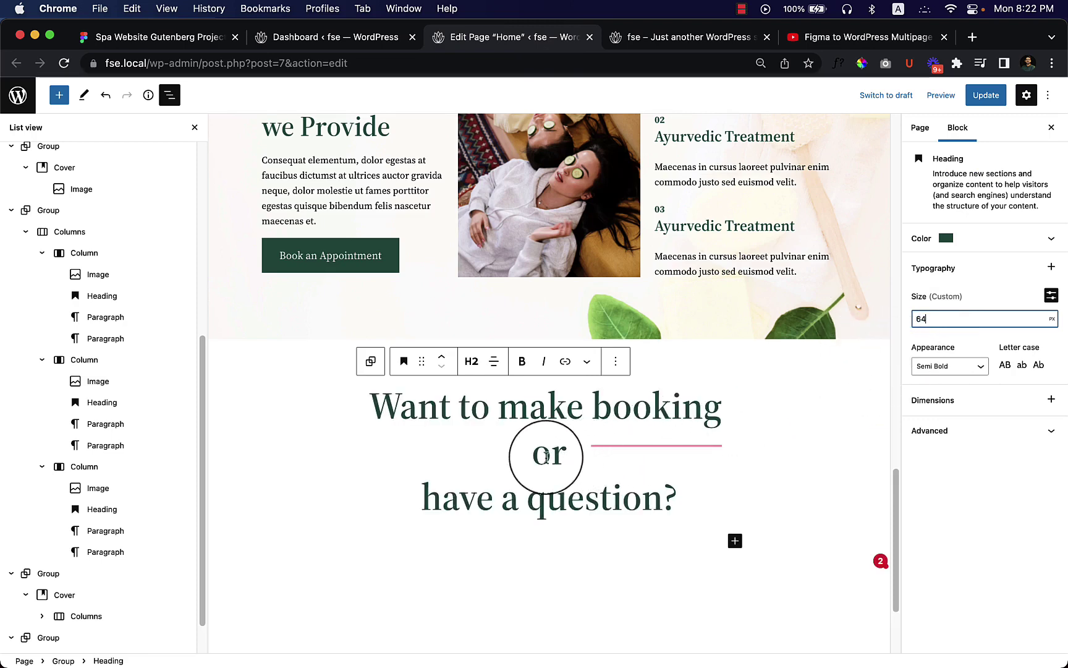
# Remove the line break after 'or' and select the label text to retype as APPOINTMENT
pyautogui.click(405, 509)
pyautogui.press('BackSpace')
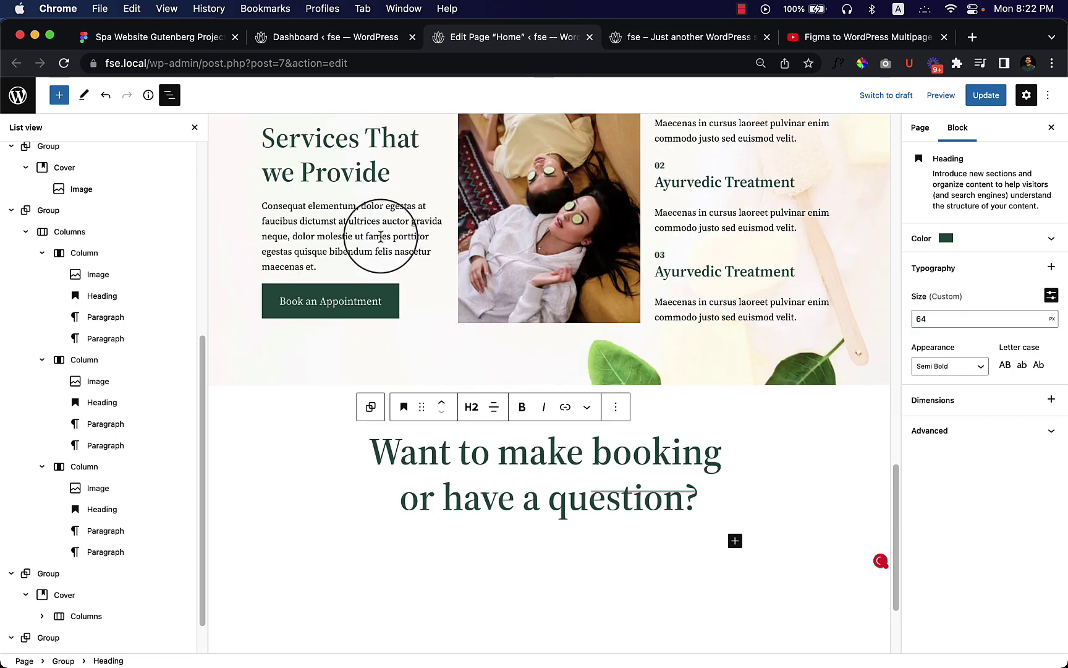
pyautogui.click(643, 428)
pyautogui.tripleClick(548, 407)
pyautogui.write('APPOINTMENT')
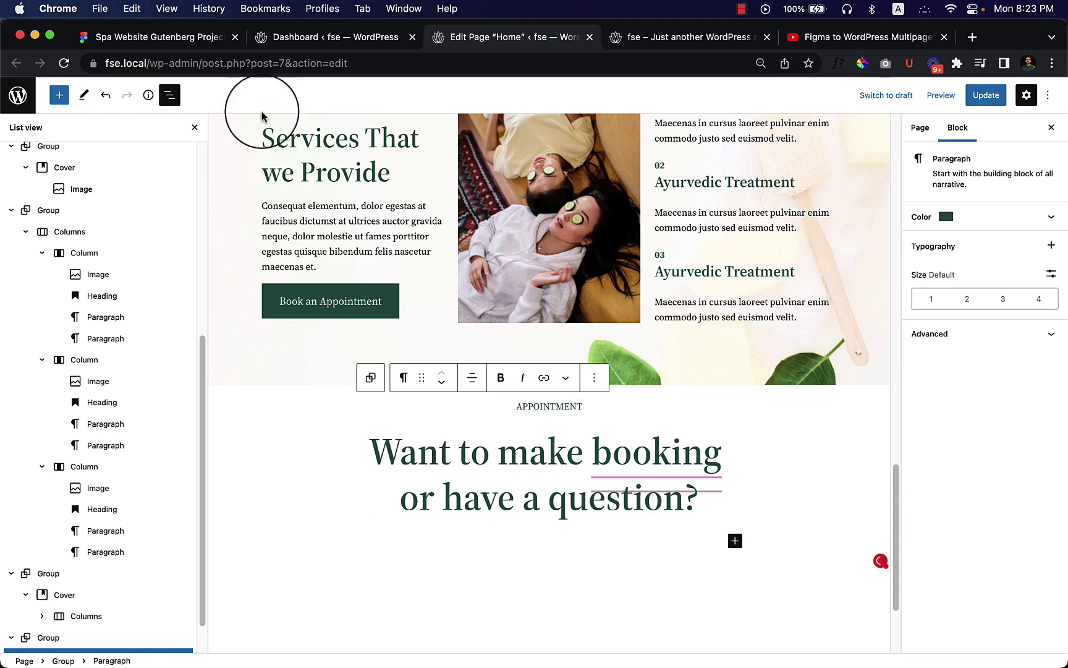
pyautogui.click(166, 39)
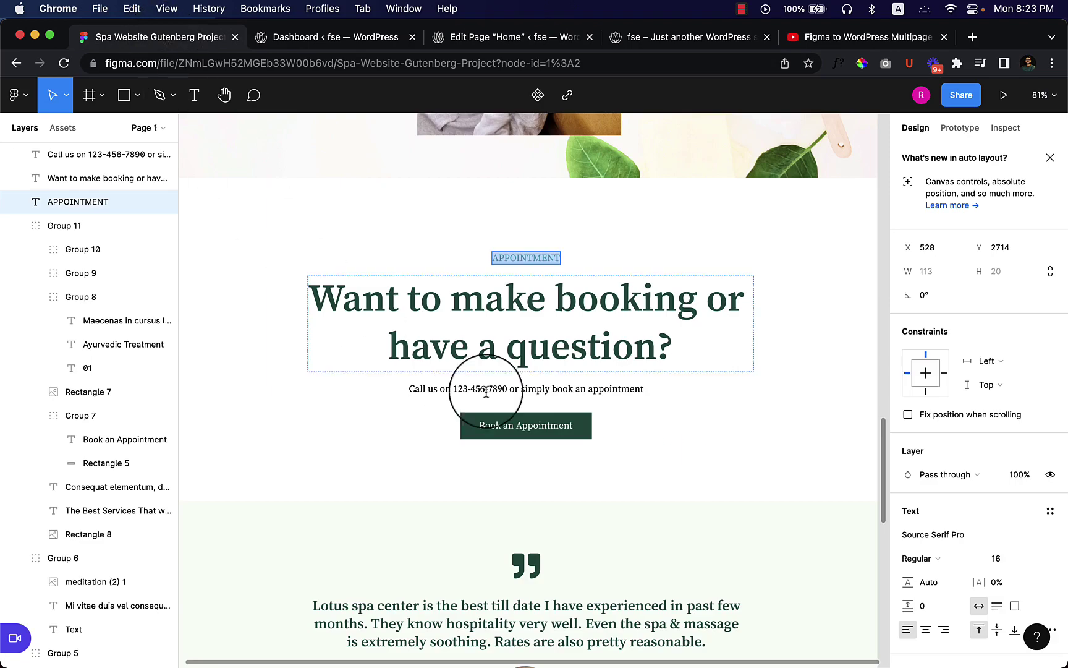
pyautogui.click(516, 391)
pyautogui.doubleClick(516, 391)
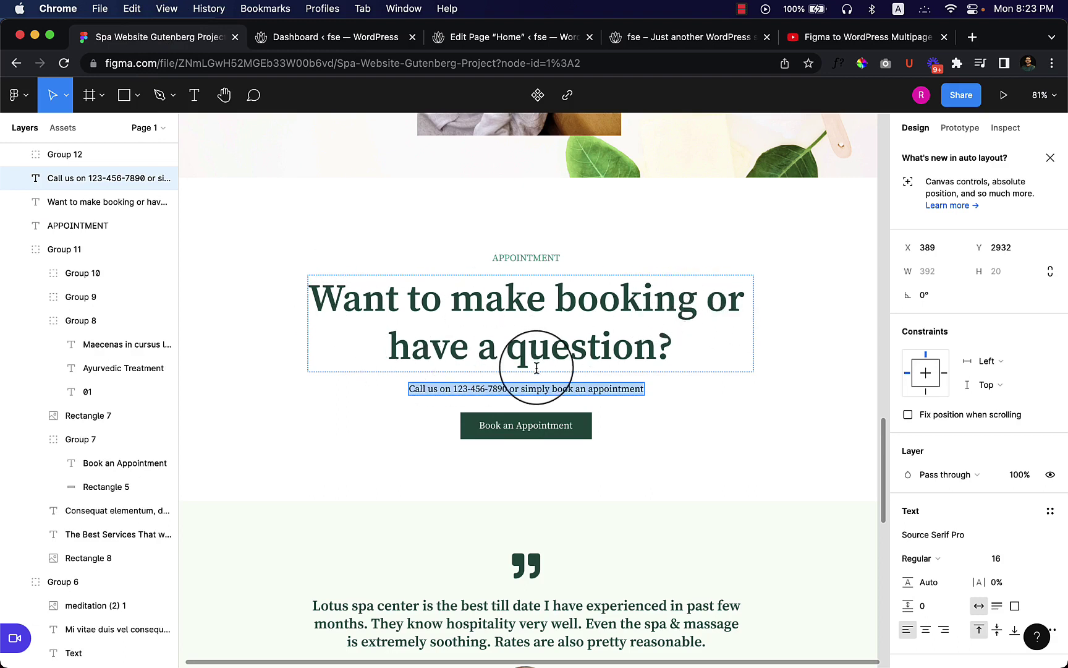
pyautogui.rightClick(469, 399)
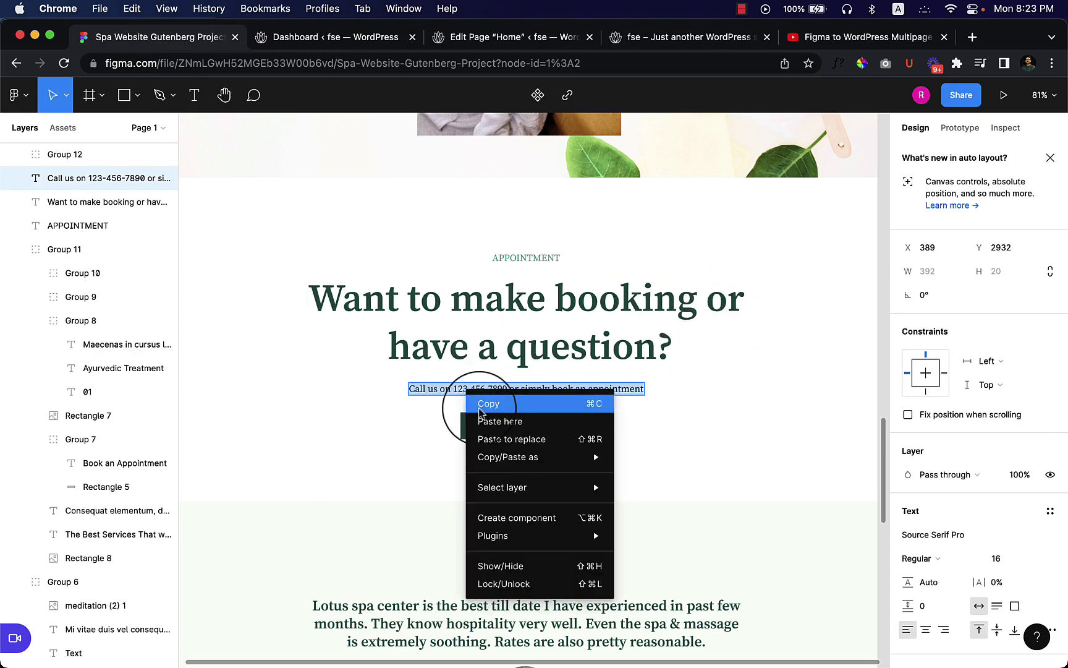
pyautogui.click(464, 405)
pyautogui.click(487, 49)
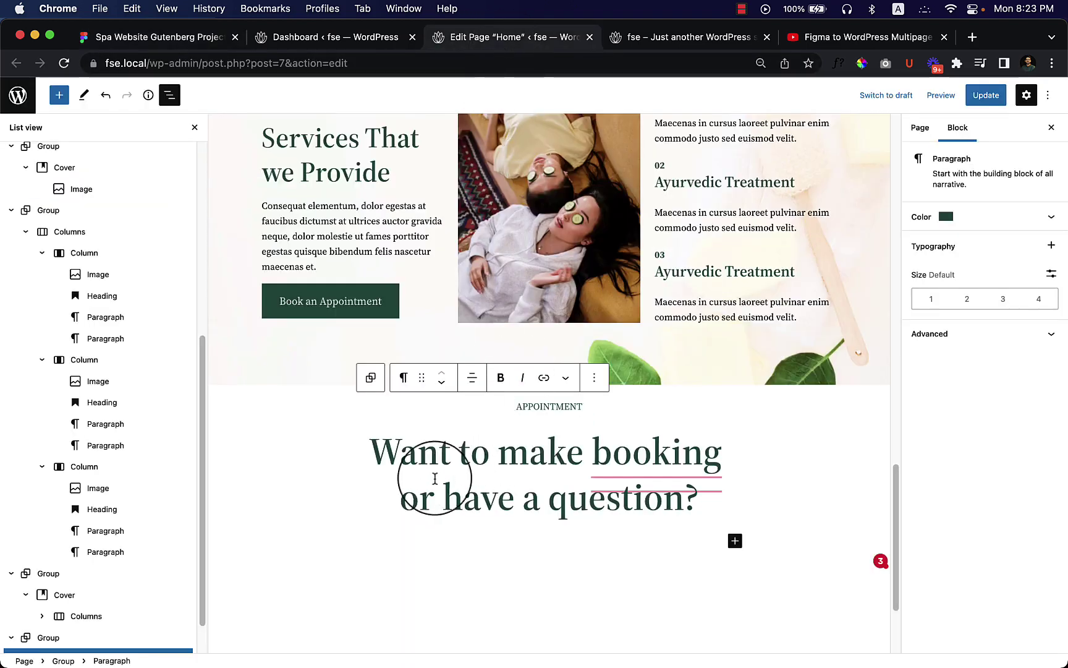
# Set the appointment group's content width to 1000px
pyautogui.click(395, 464)
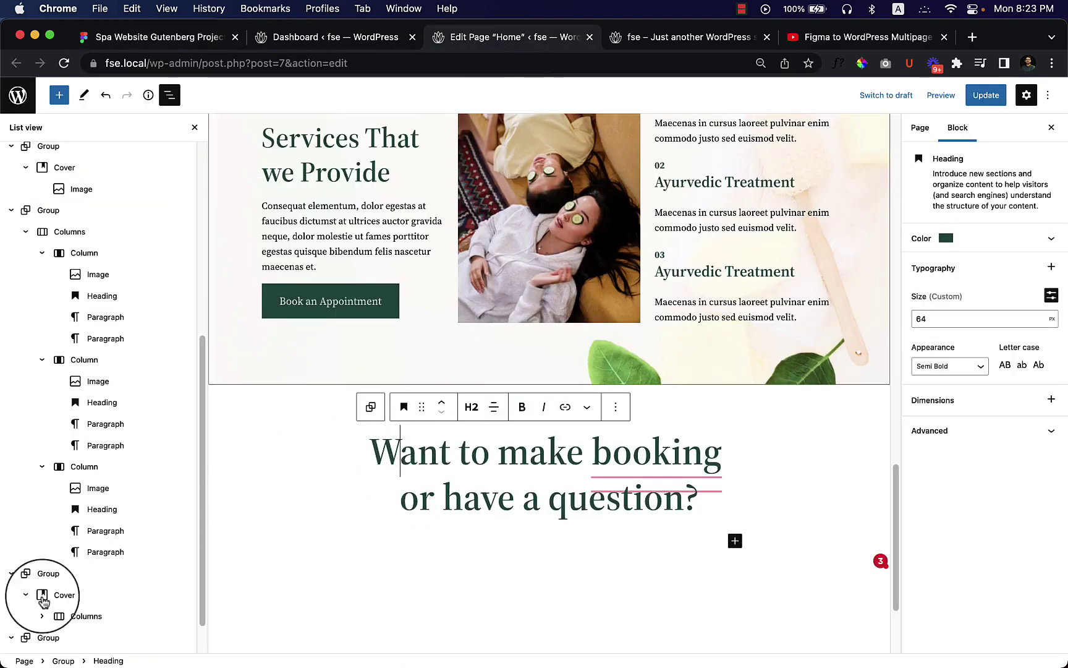
pyautogui.scroll(-2, 37, 627)
pyautogui.click(92, 594)
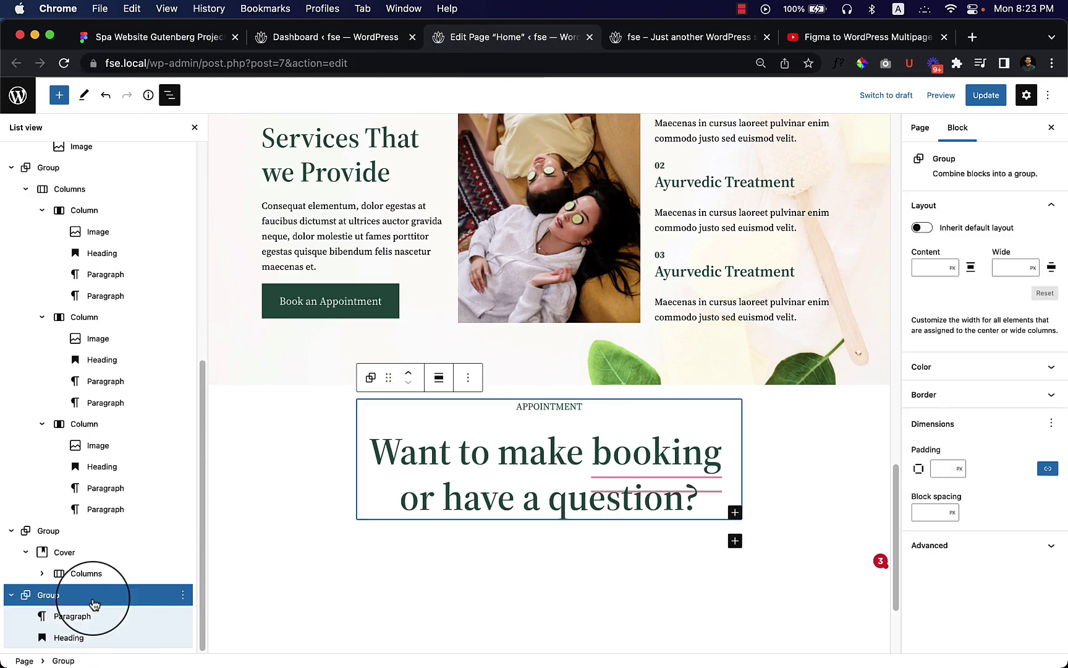
pyautogui.click(933, 269)
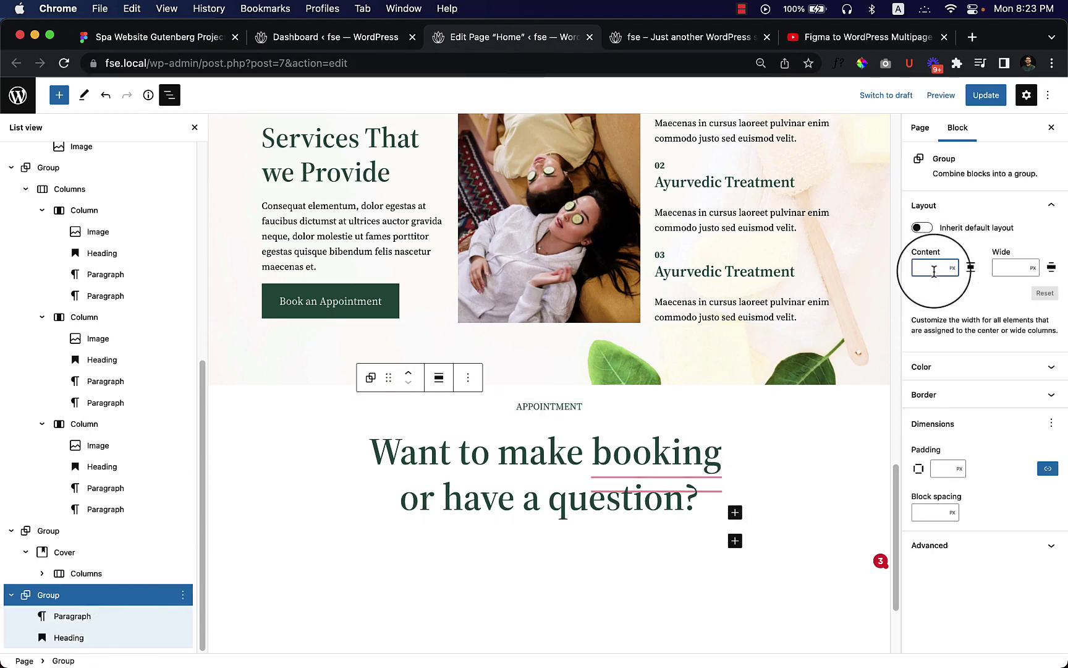
pyautogui.write('1000')
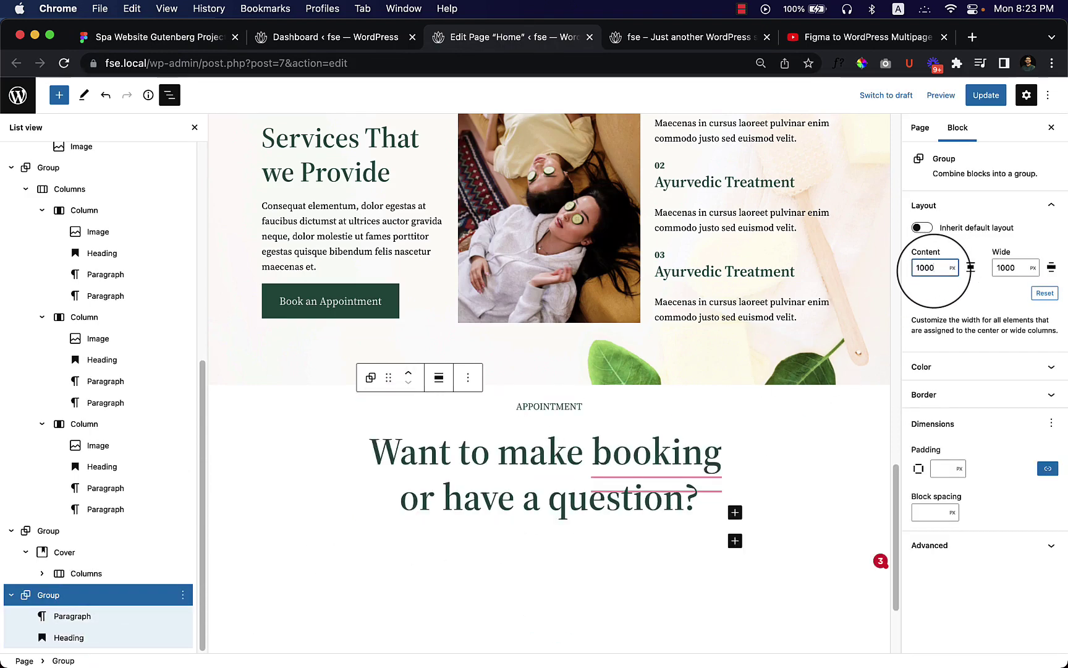
# Rework the heading's line breaks so 'have a question?' starts on its own line
pyautogui.click(391, 512)
pyautogui.press('BackSpace')
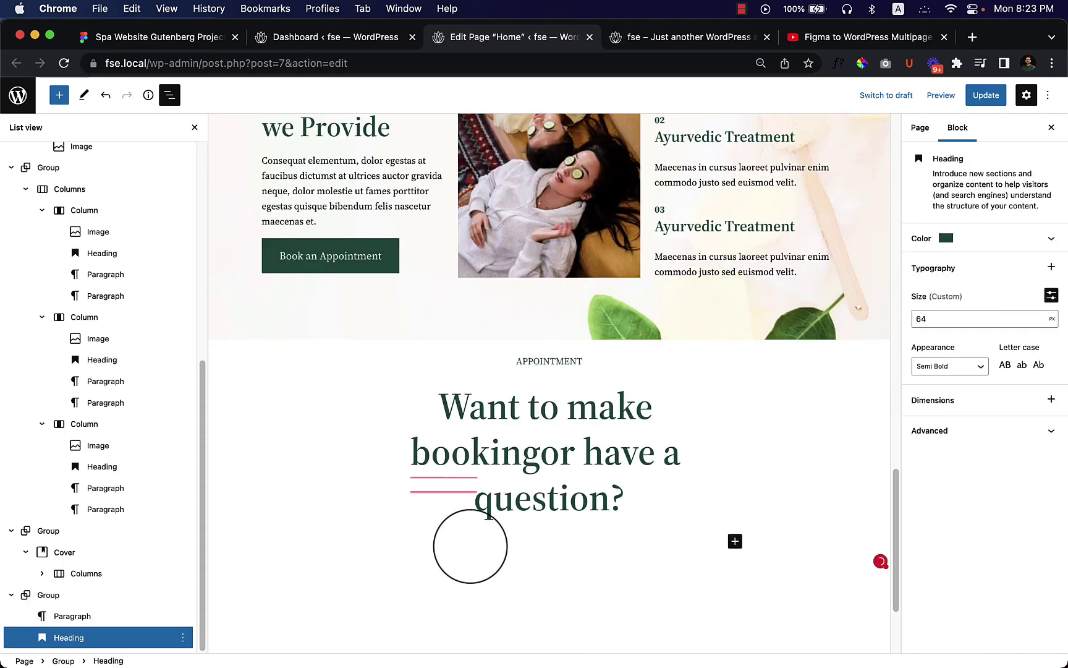
pyautogui.click(444, 499)
pyautogui.press('Return')
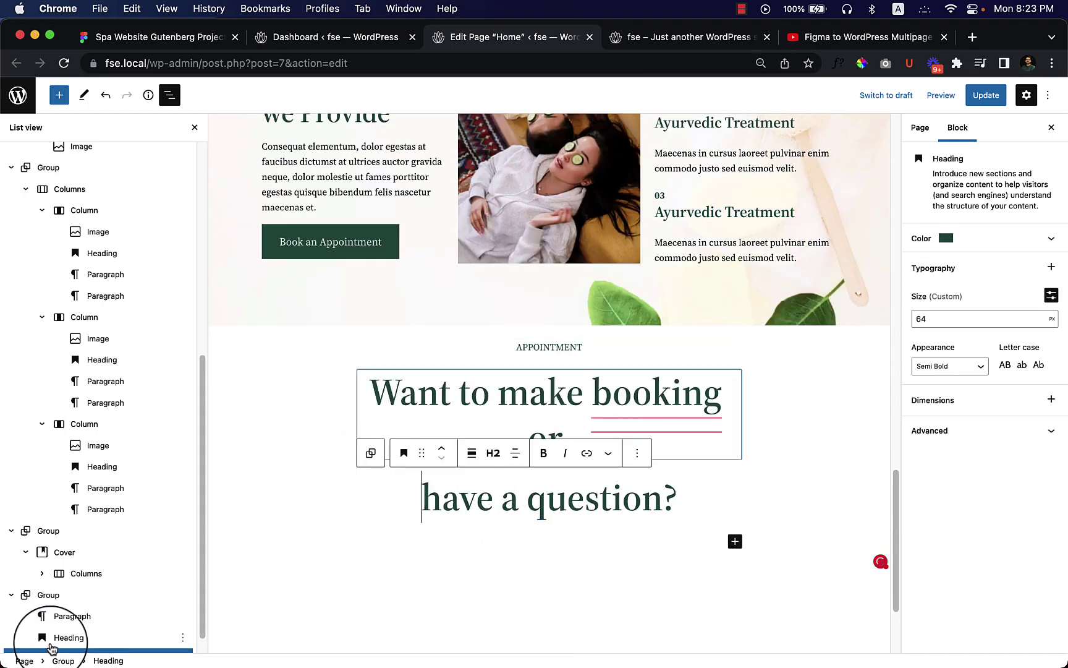
pyautogui.click(65, 617)
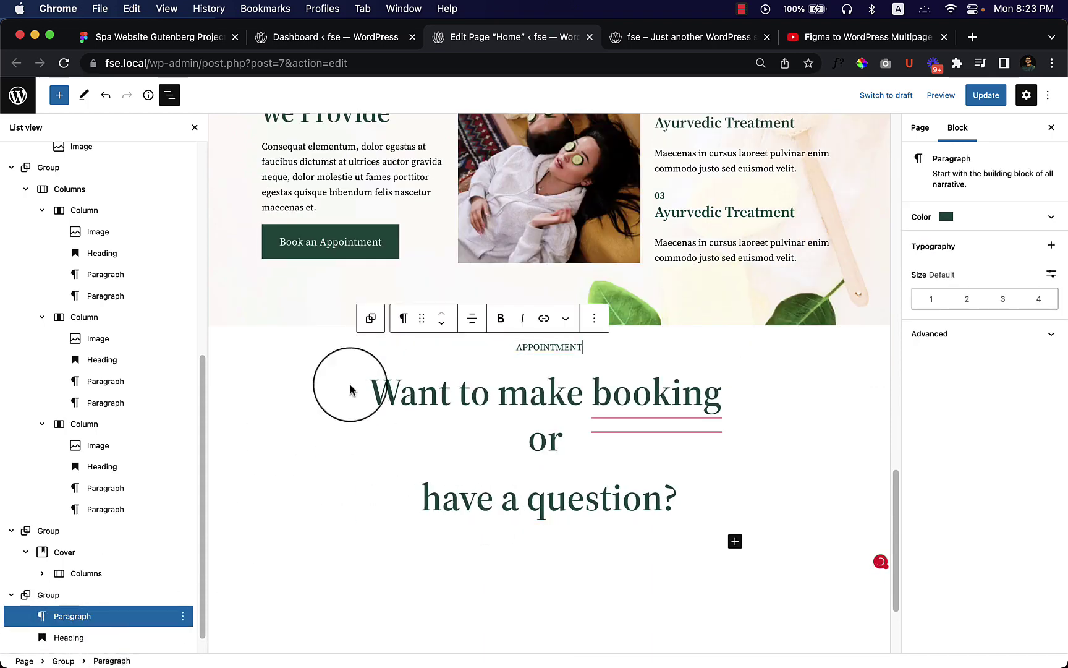
pyautogui.click(115, 595)
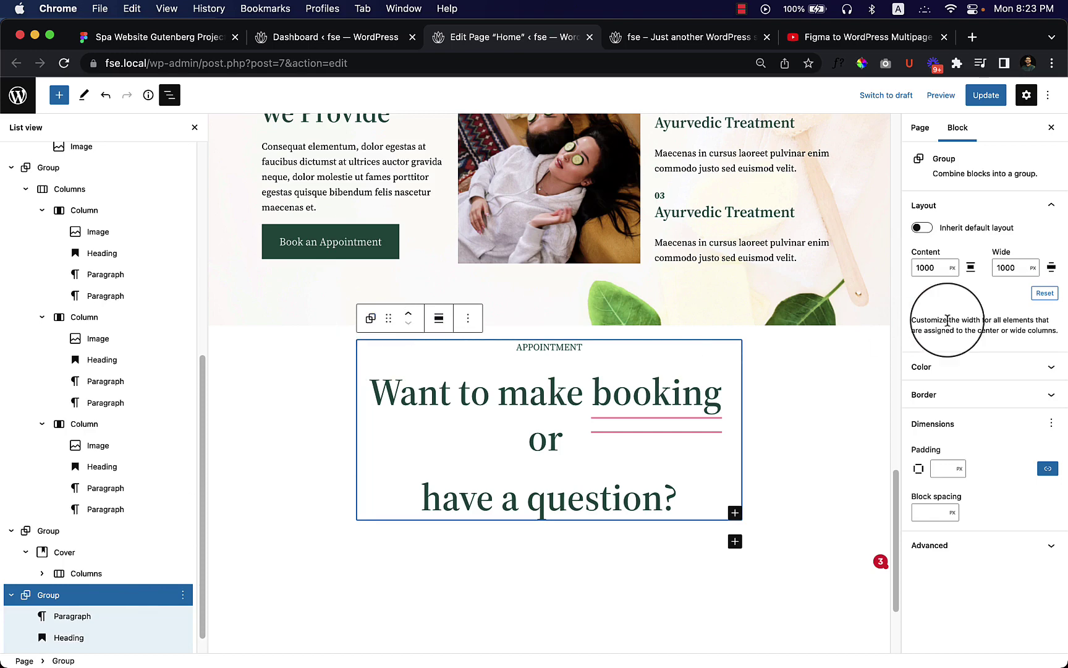
# Set the appointment group's alignment to Wide width
pyautogui.scroll(-1, 96, 620)
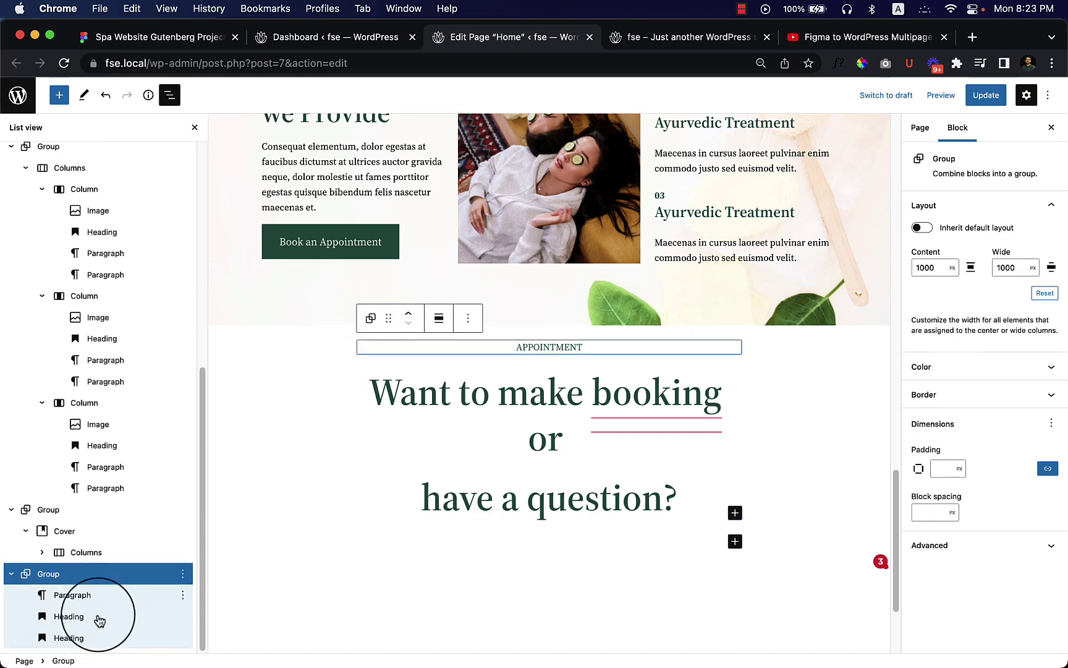
pyautogui.click(370, 319)
pyautogui.click(370, 319)
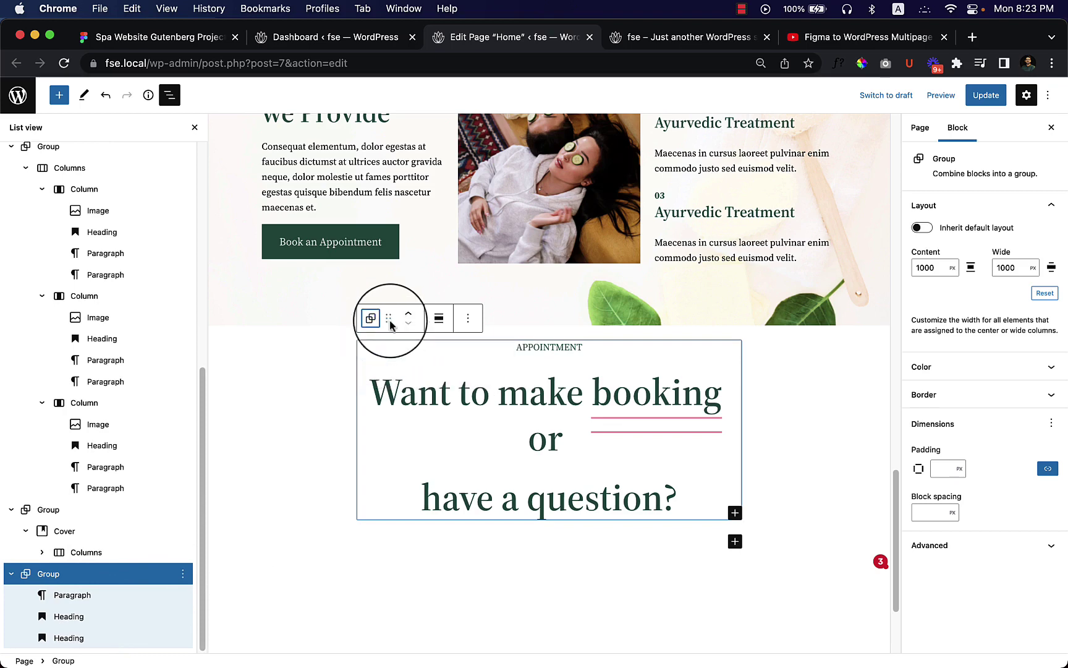
pyautogui.click(439, 318)
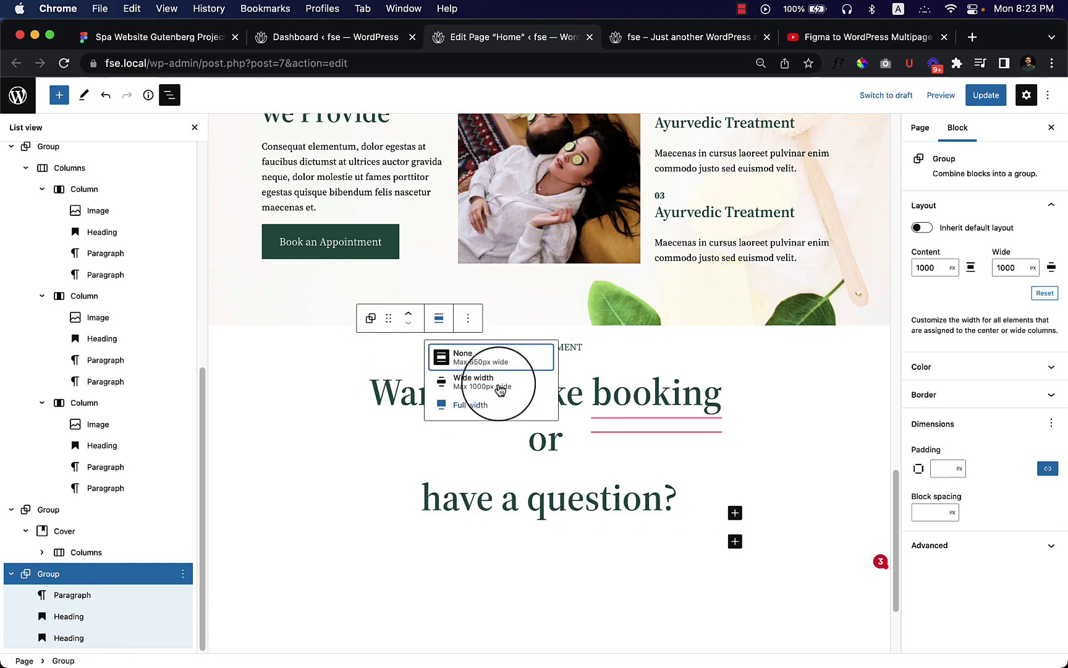
pyautogui.click(477, 387)
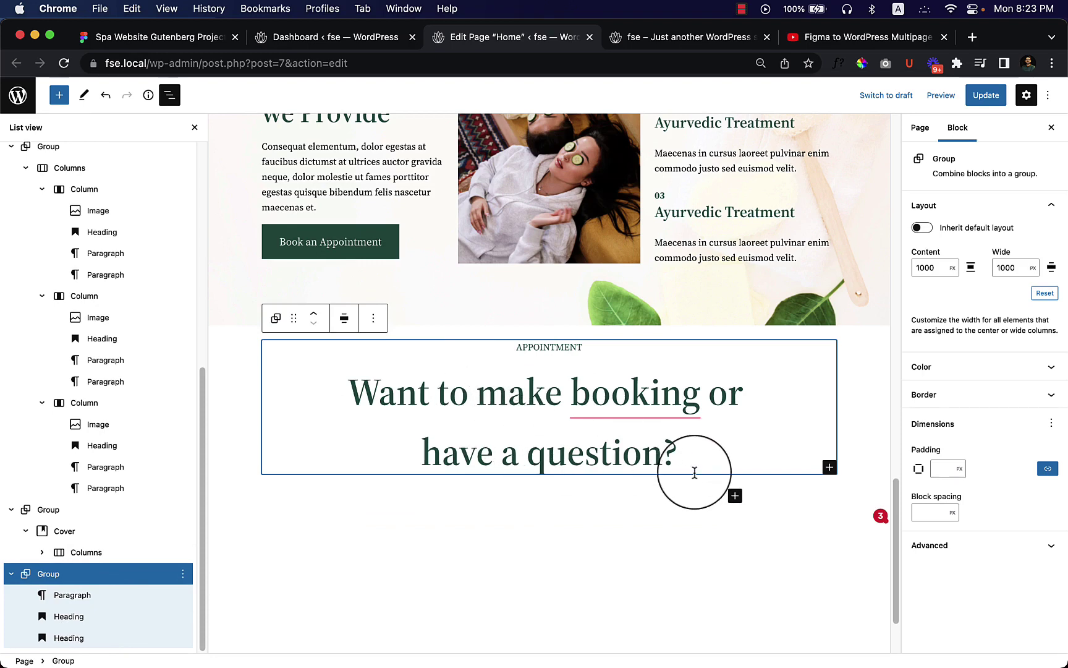
# Add an empty paragraph inside the group and try pasting the Figma call-us text into it
pyautogui.click(830, 466)
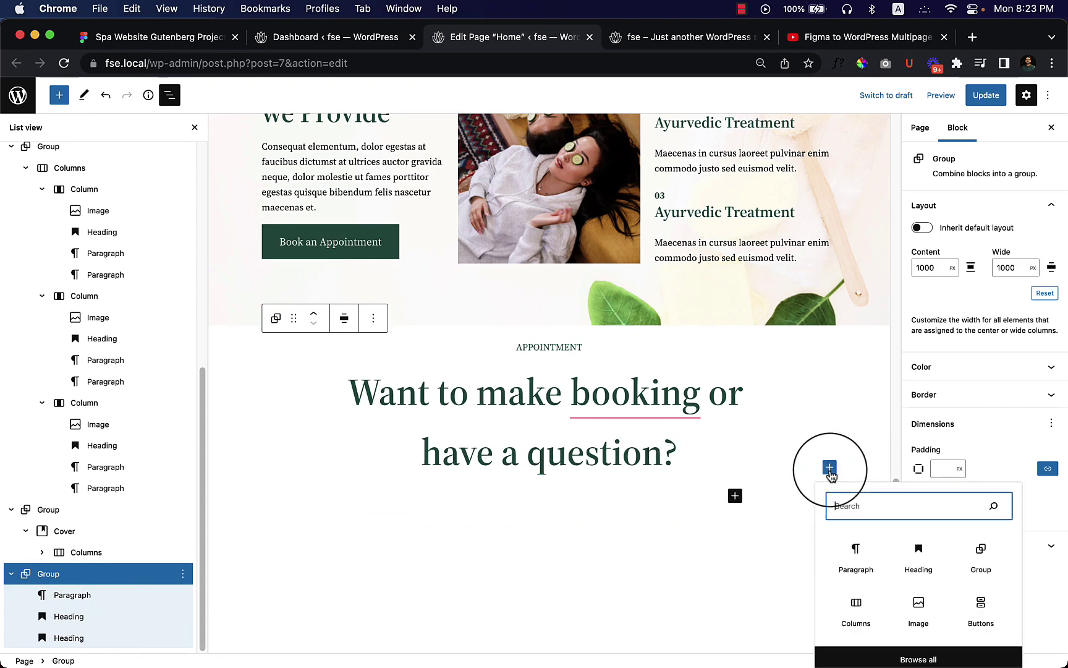
pyautogui.click(860, 561)
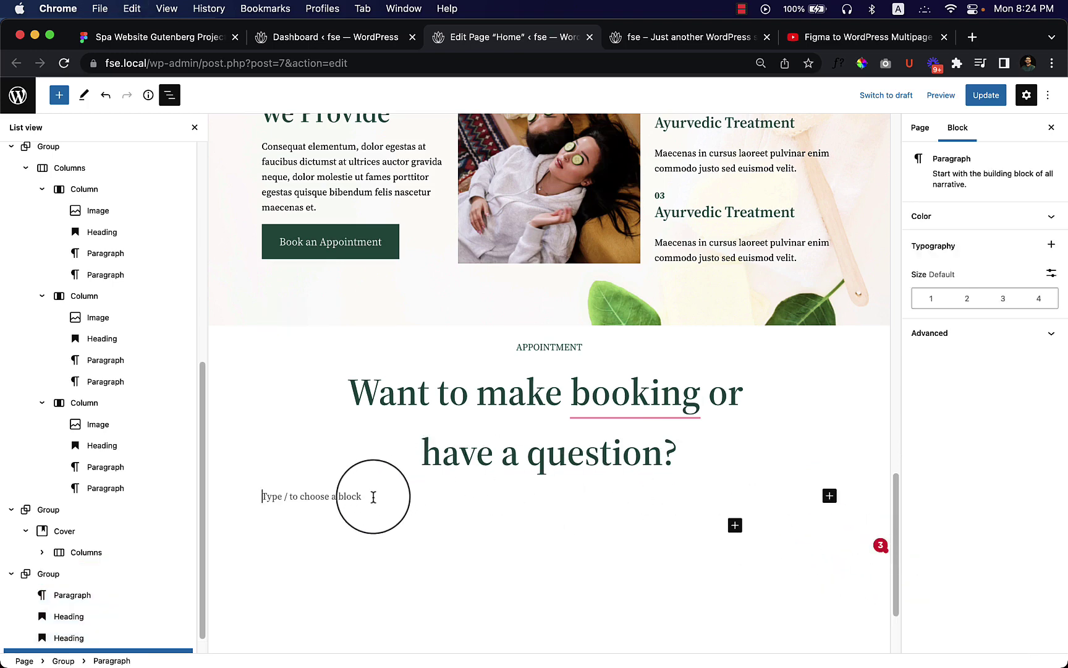
pyautogui.click(190, 38)
pyautogui.rightClick(504, 386)
pyautogui.click(526, 393)
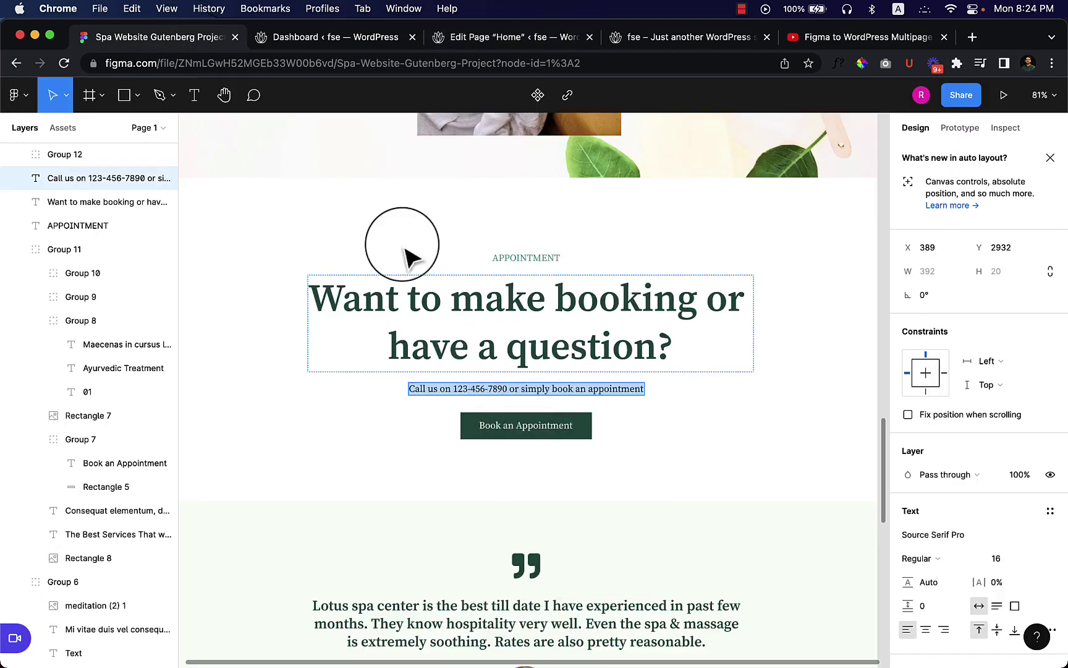
pyautogui.click(553, 38)
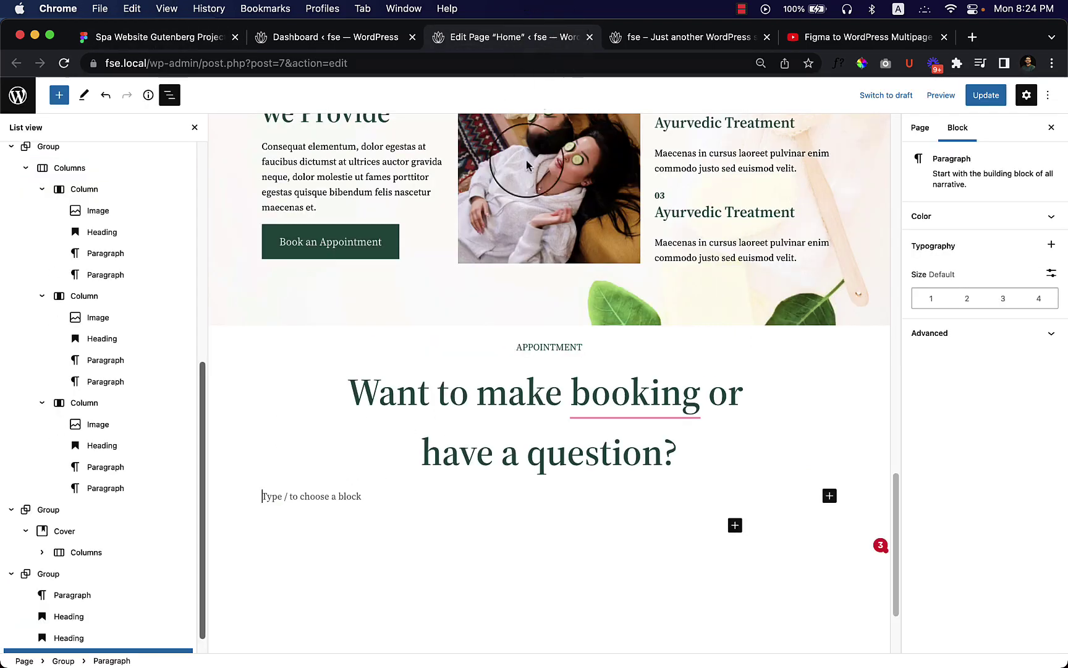
pyautogui.rightClick(336, 498)
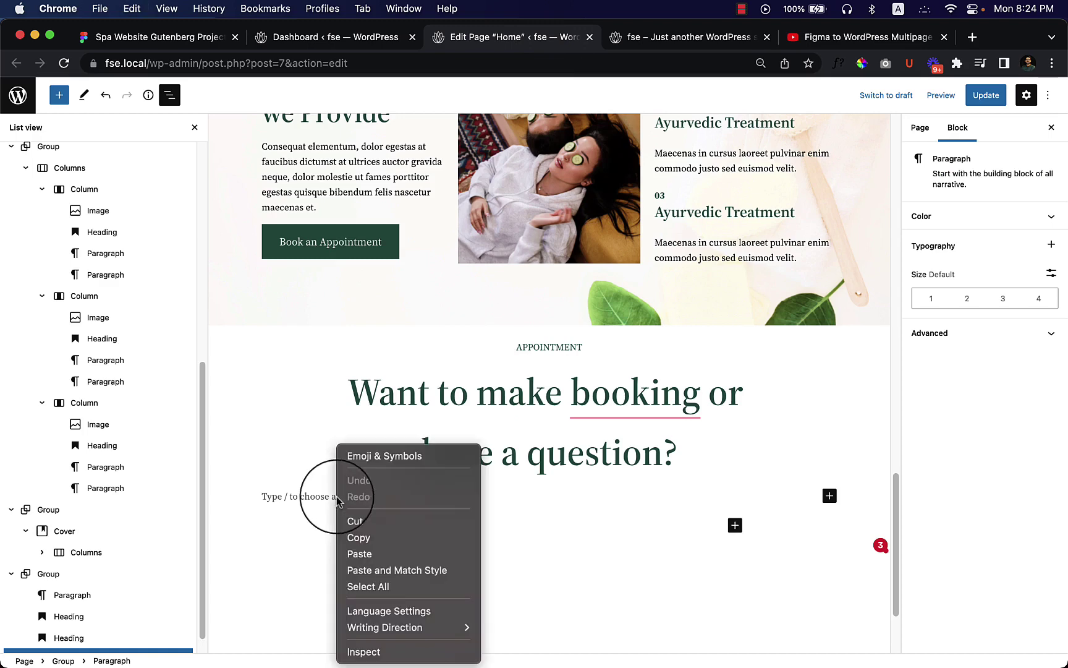
pyautogui.click(375, 552)
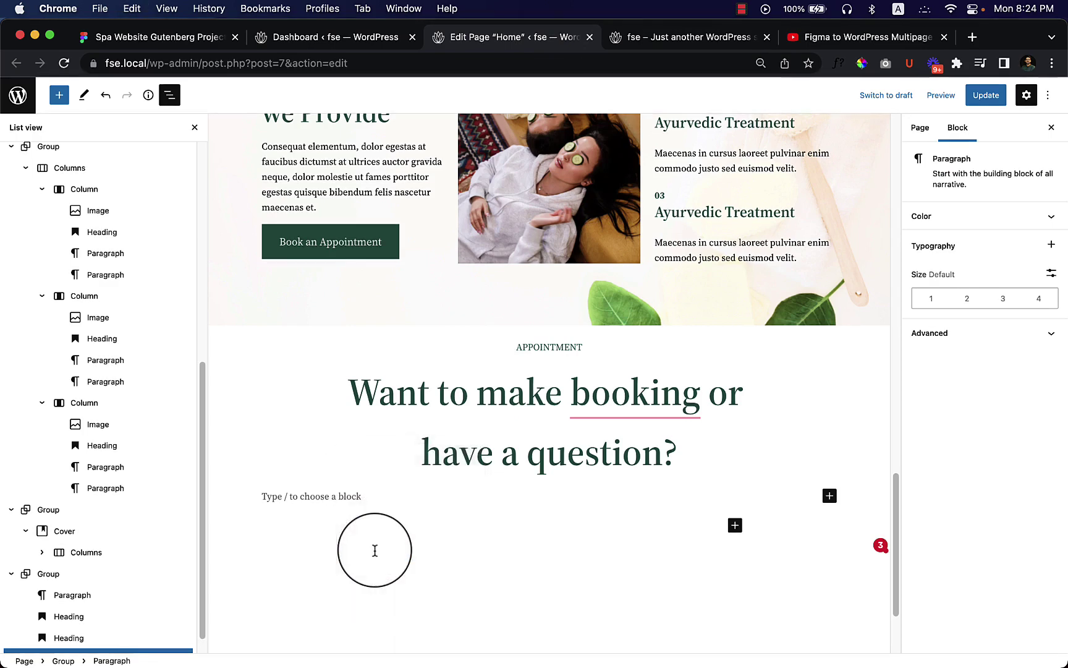
# Re-copy the Call us line from Figma and paste it into the empty paragraph again
pyautogui.click(329, 499)
pyautogui.click(166, 39)
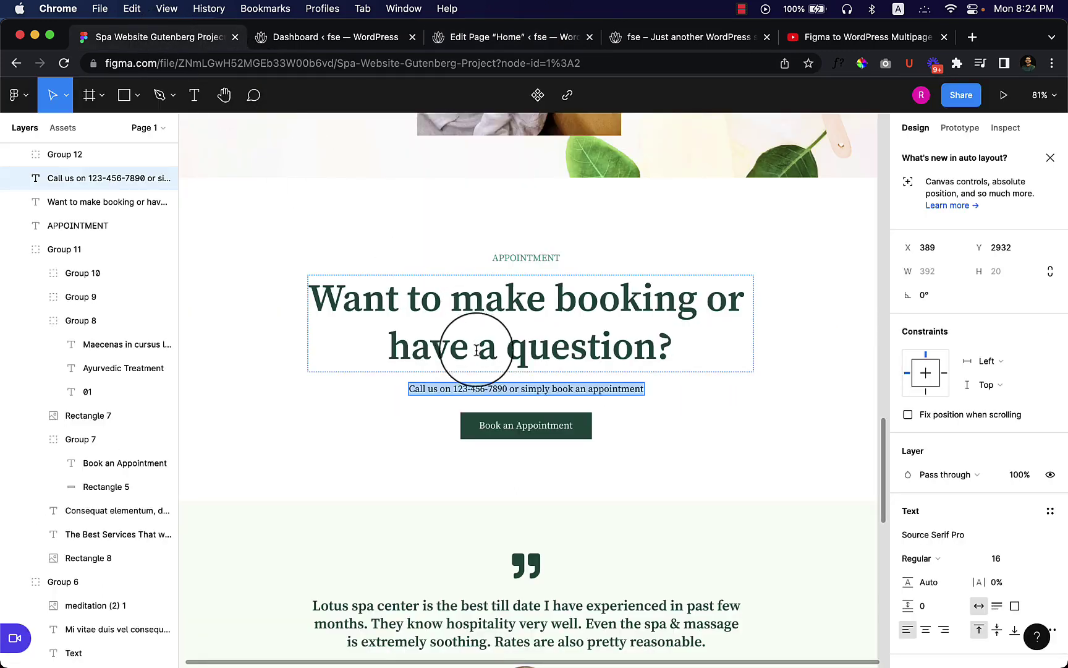
pyautogui.rightClick(494, 390)
pyautogui.click(520, 399)
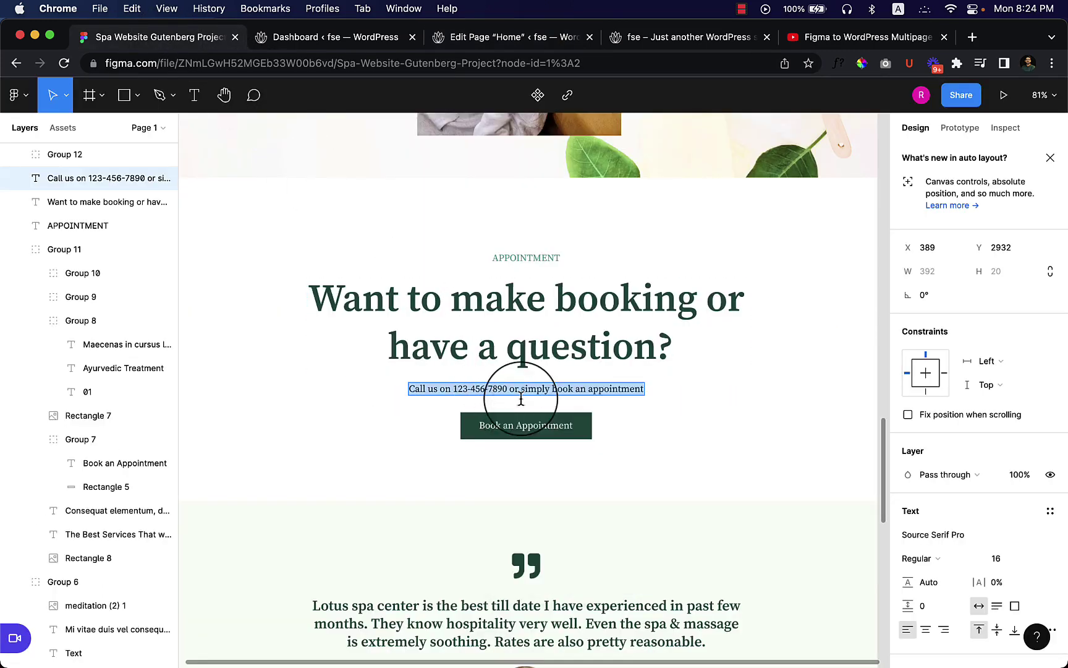
pyautogui.click(482, 39)
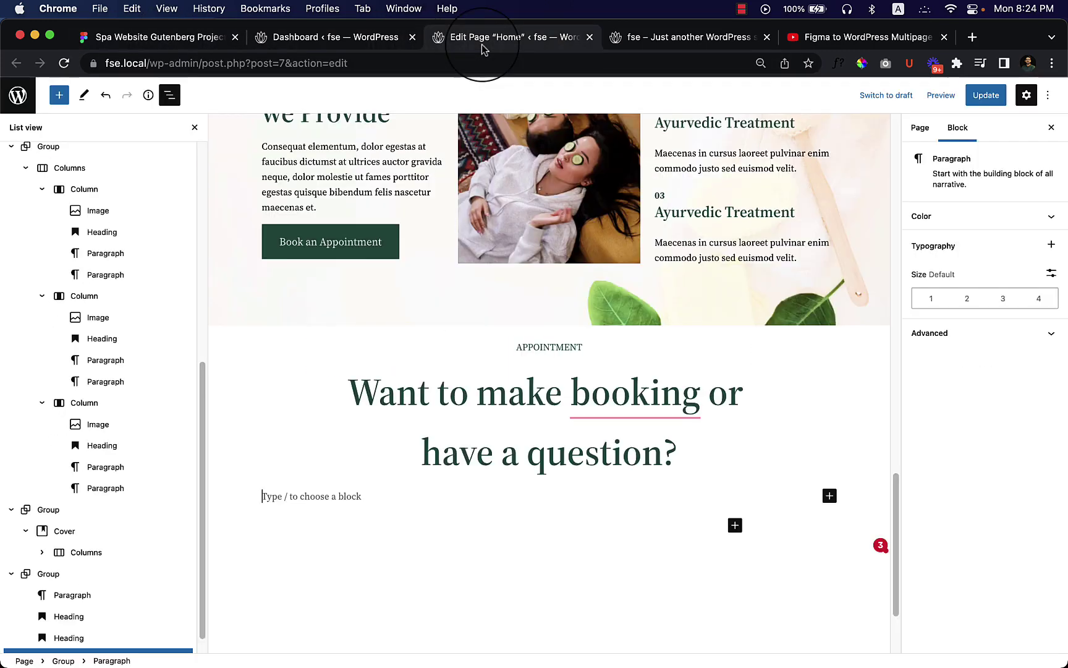
pyautogui.click(379, 500)
pyautogui.rightClick(378, 496)
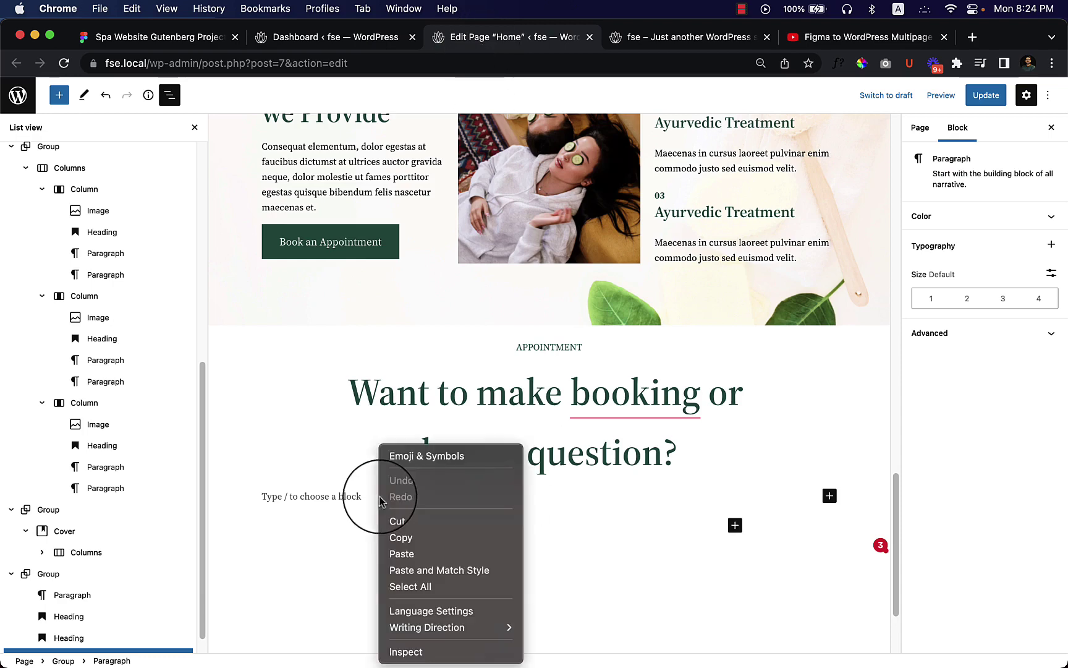
pyautogui.click(418, 554)
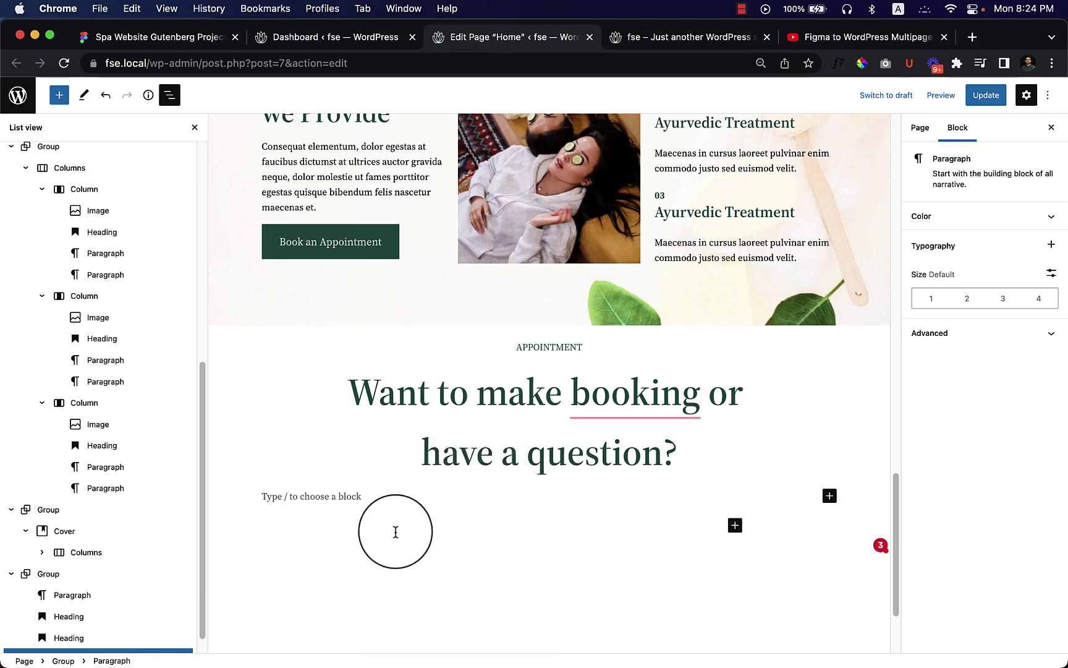
# Delete the empty paragraph and insert fresh empty blocks after the booking heading
pyautogui.press('BackSpace')
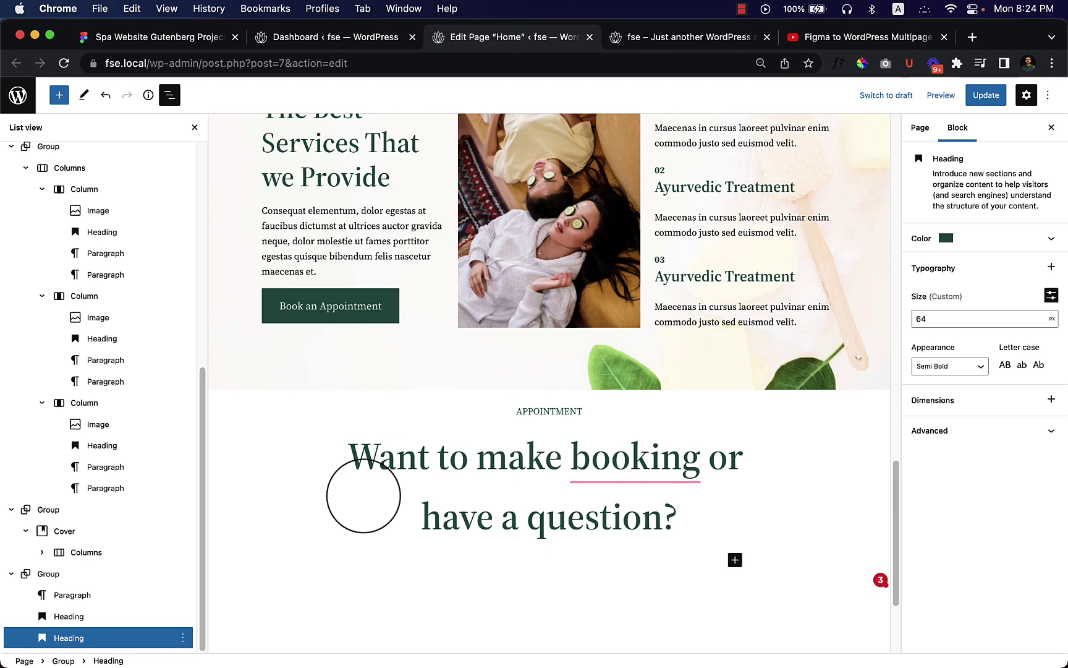
pyautogui.press('Return')
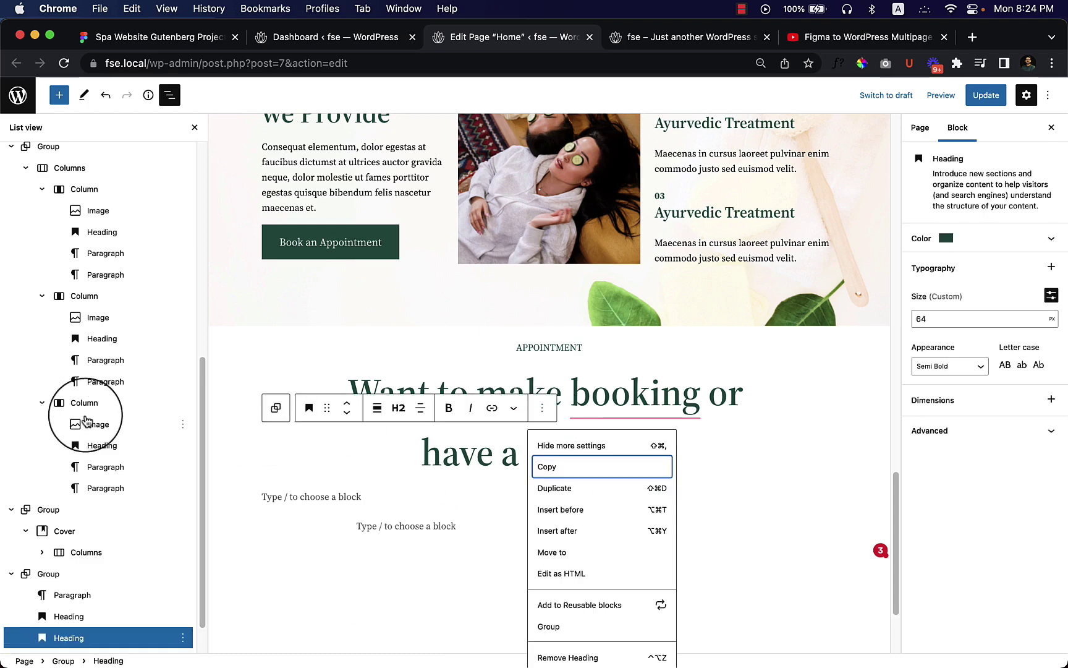
pyautogui.click(423, 526)
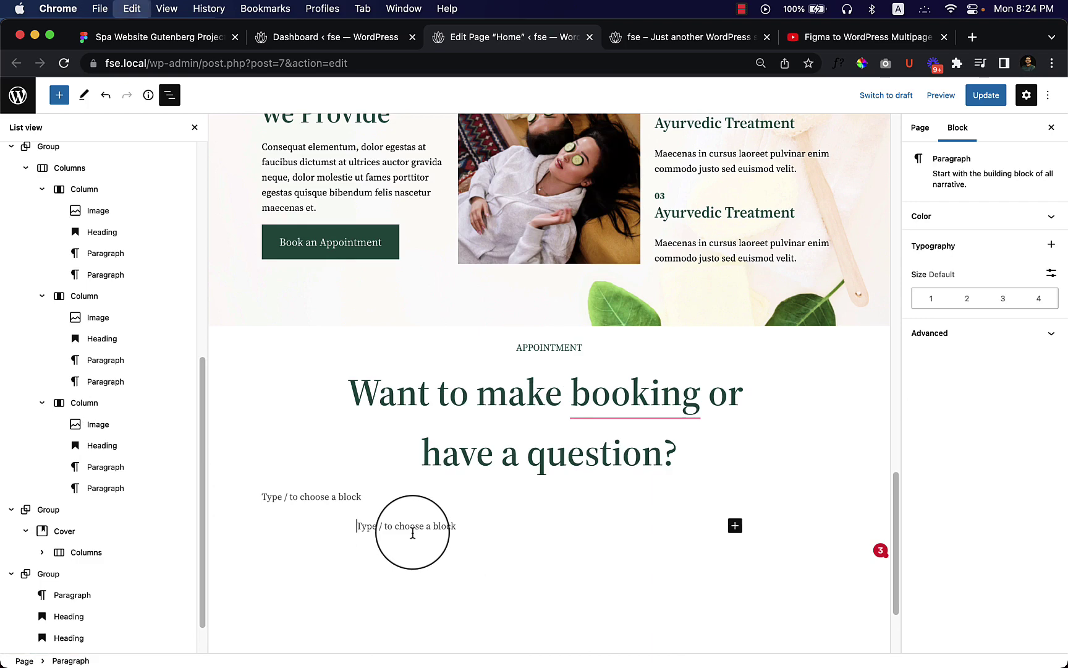
pyautogui.click(201, 41)
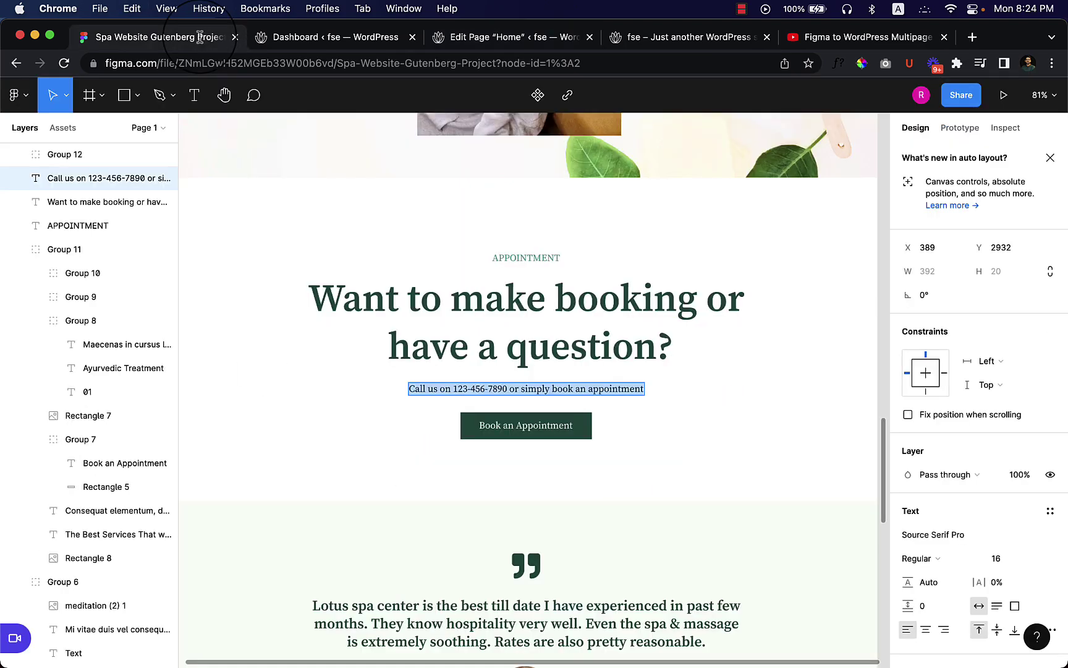
pyautogui.doubleClick(519, 390)
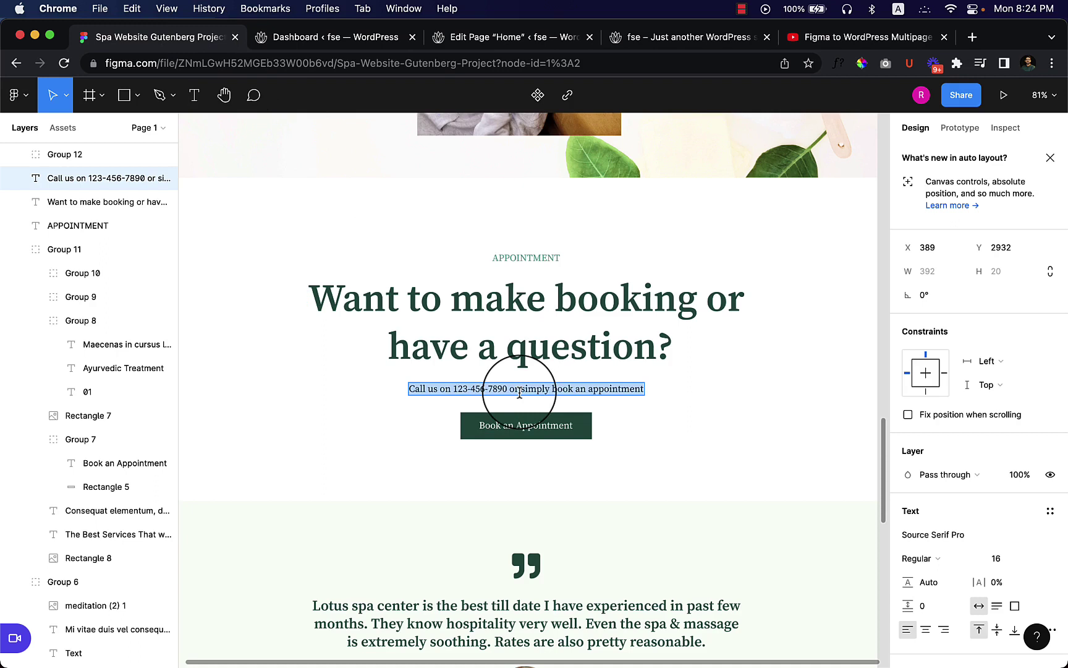
pyautogui.click(408, 390)
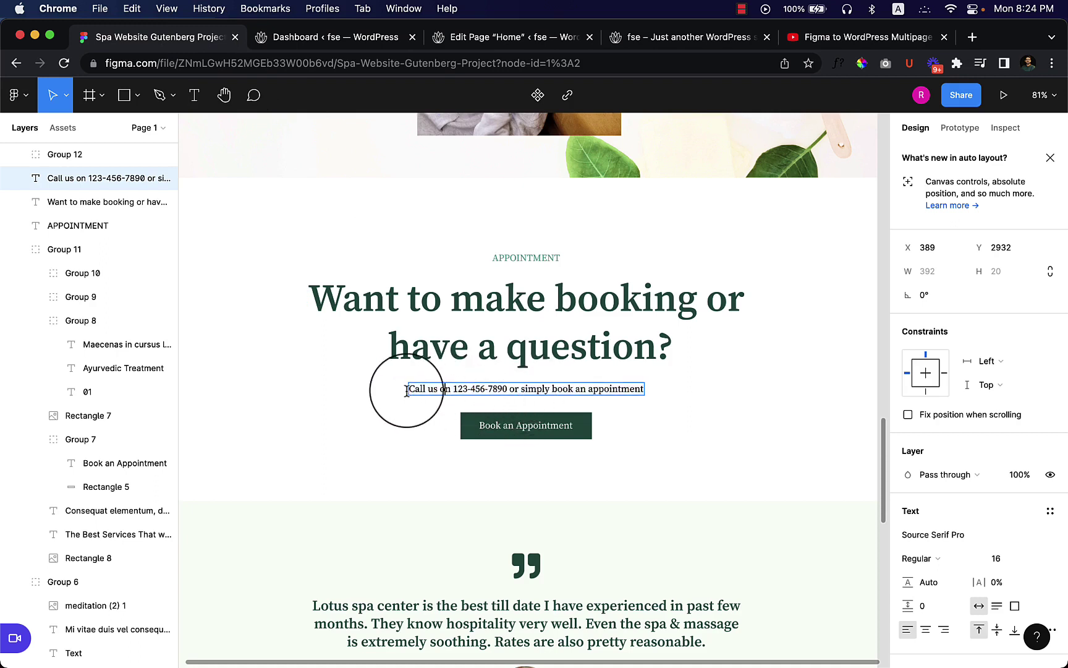
pyautogui.moveTo(407, 390); pyautogui.dragTo(602, 388)
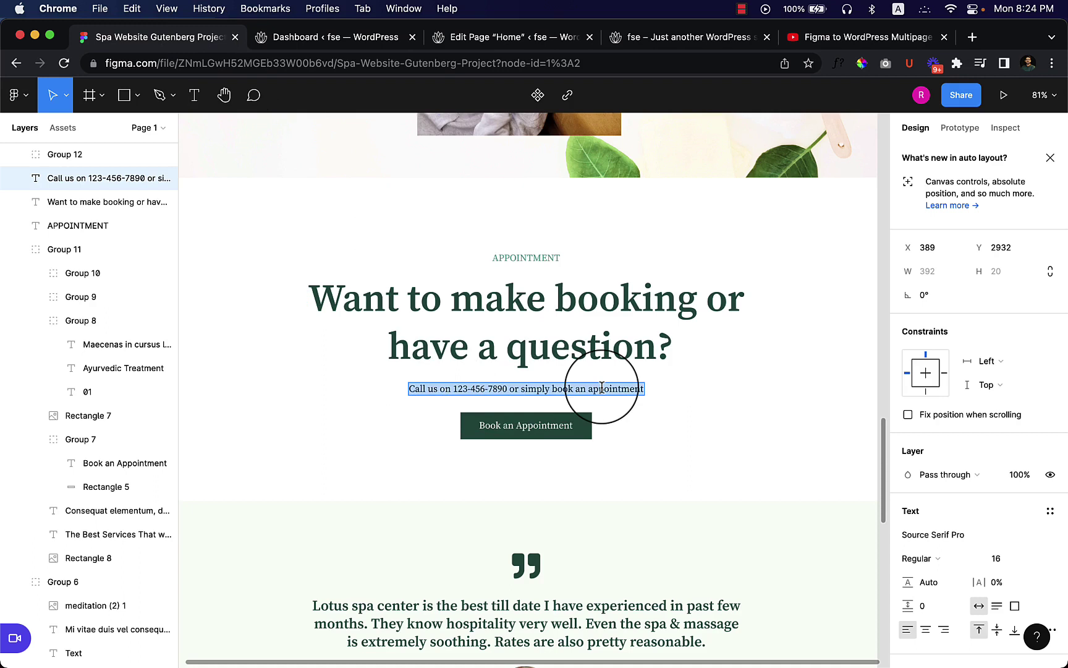
pyautogui.rightClick(601, 388)
pyautogui.click(618, 398)
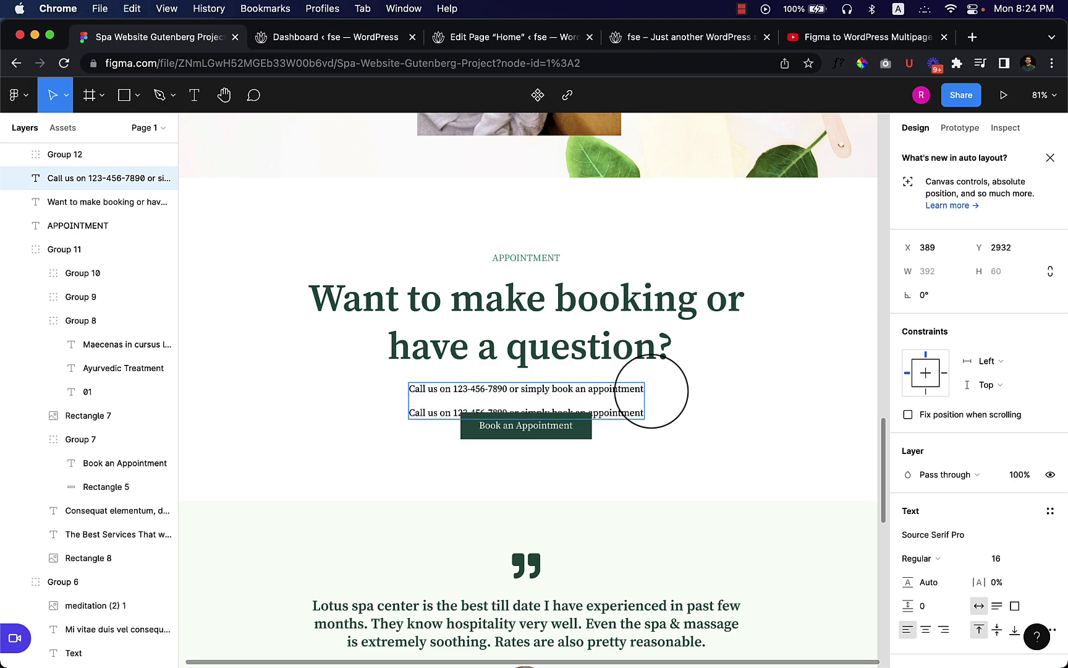
pyautogui.press('super+a')
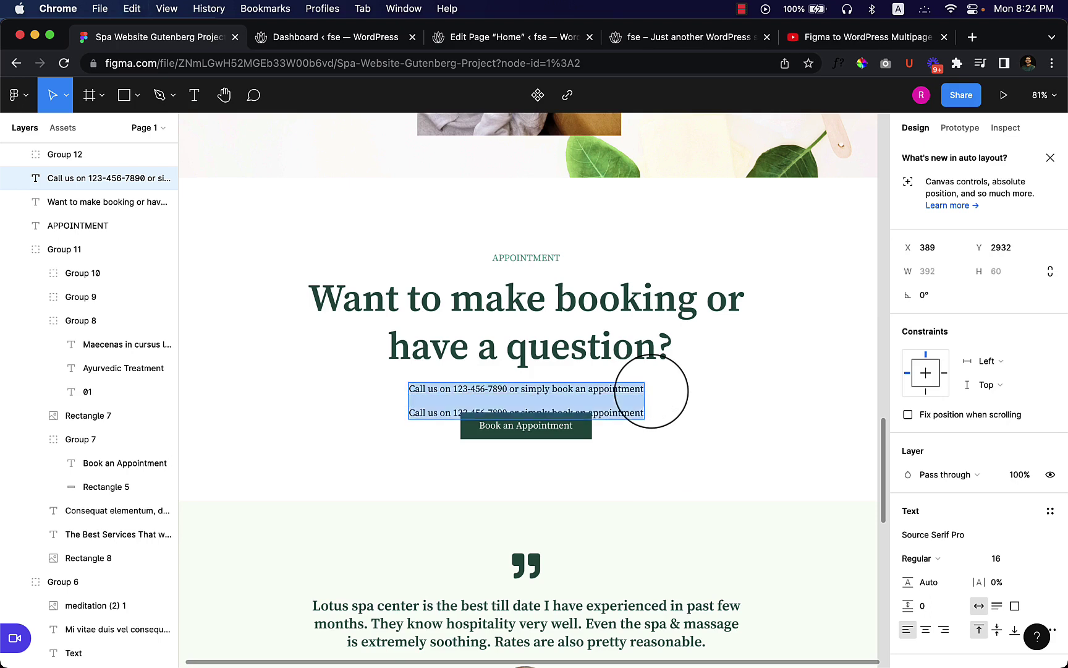
pyautogui.press('super+z')
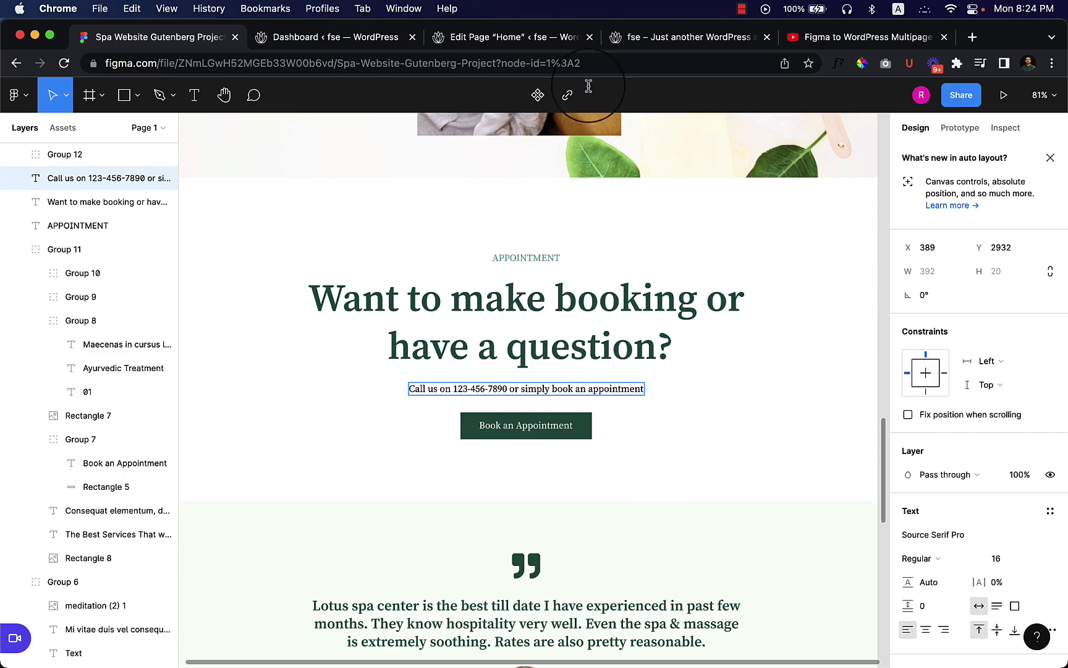
# Try pasting the copied call-us line into the empty paragraph
pyautogui.click(540, 39)
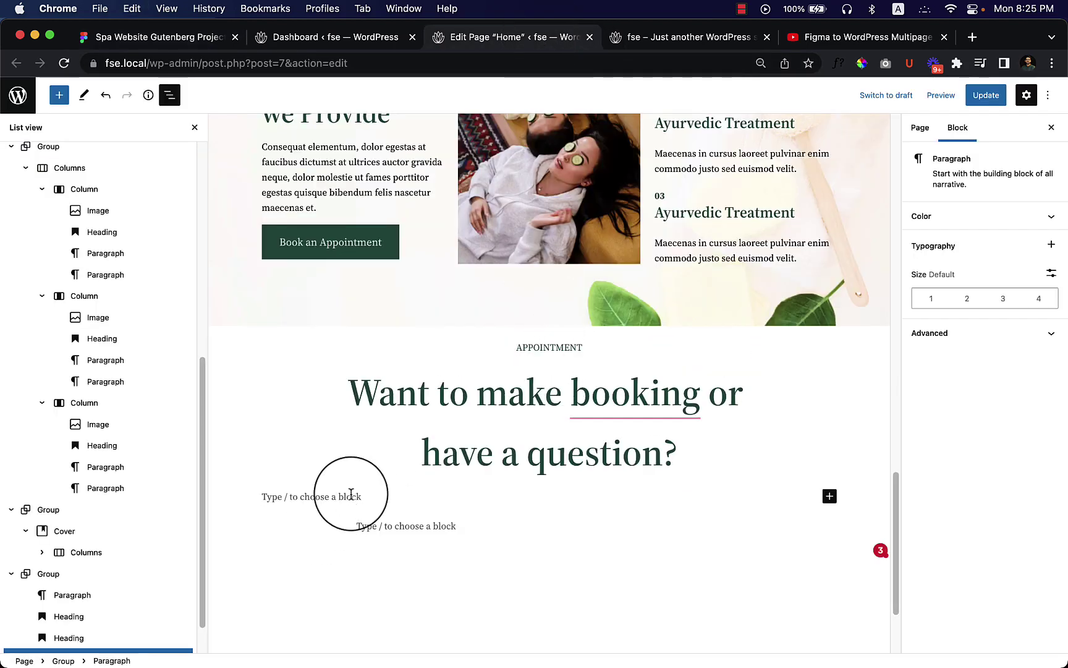
pyautogui.press('super+v')
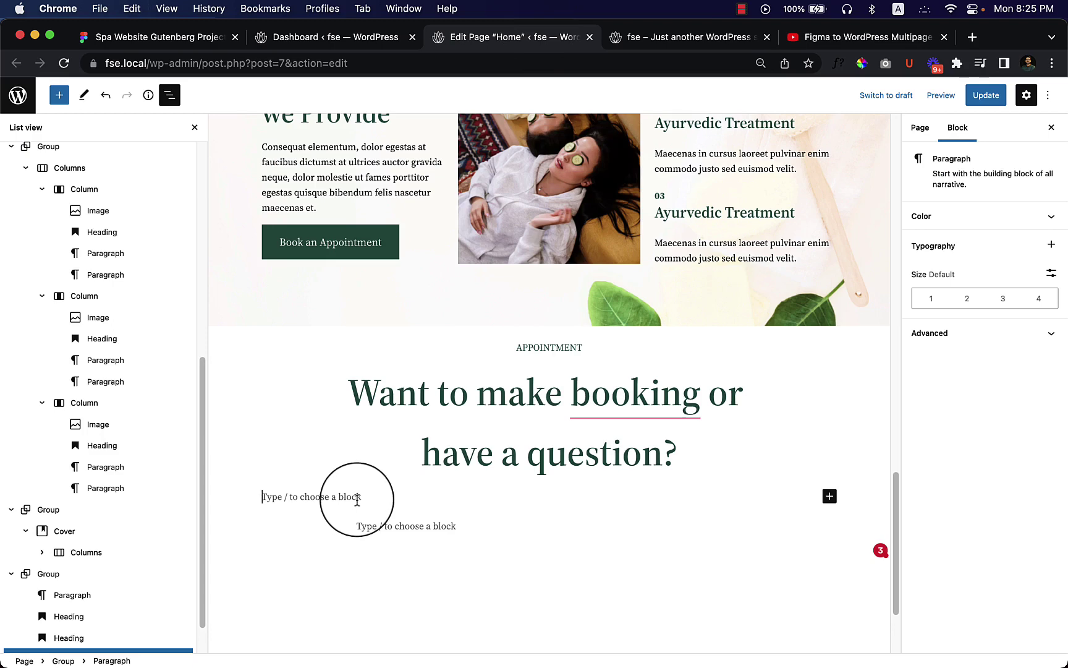
pyautogui.rightClick(357, 498)
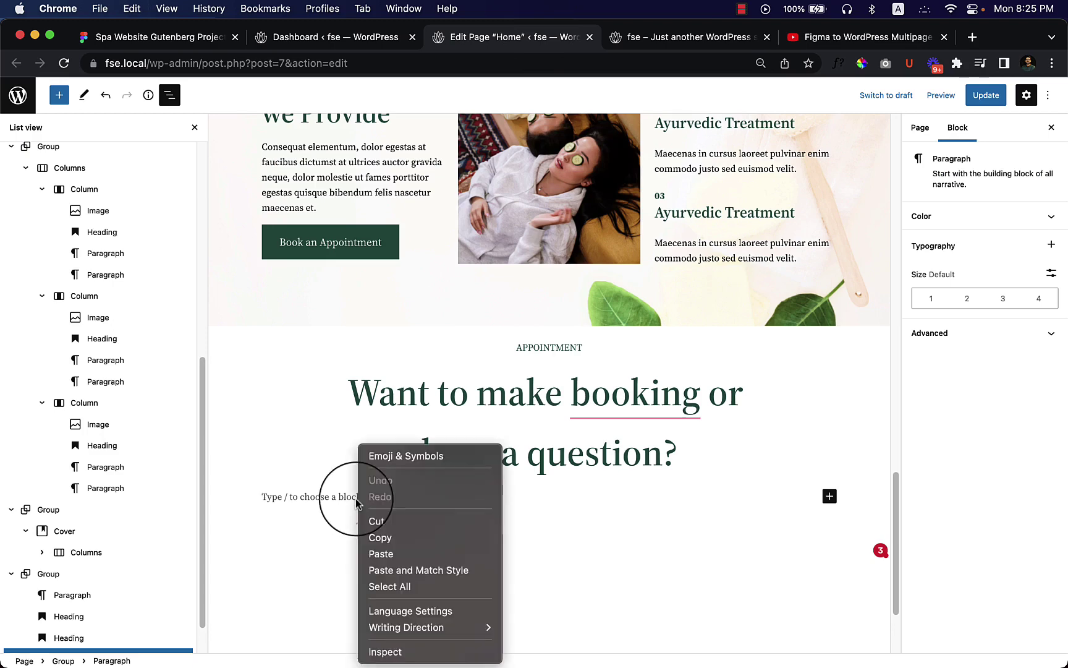
pyautogui.click(388, 555)
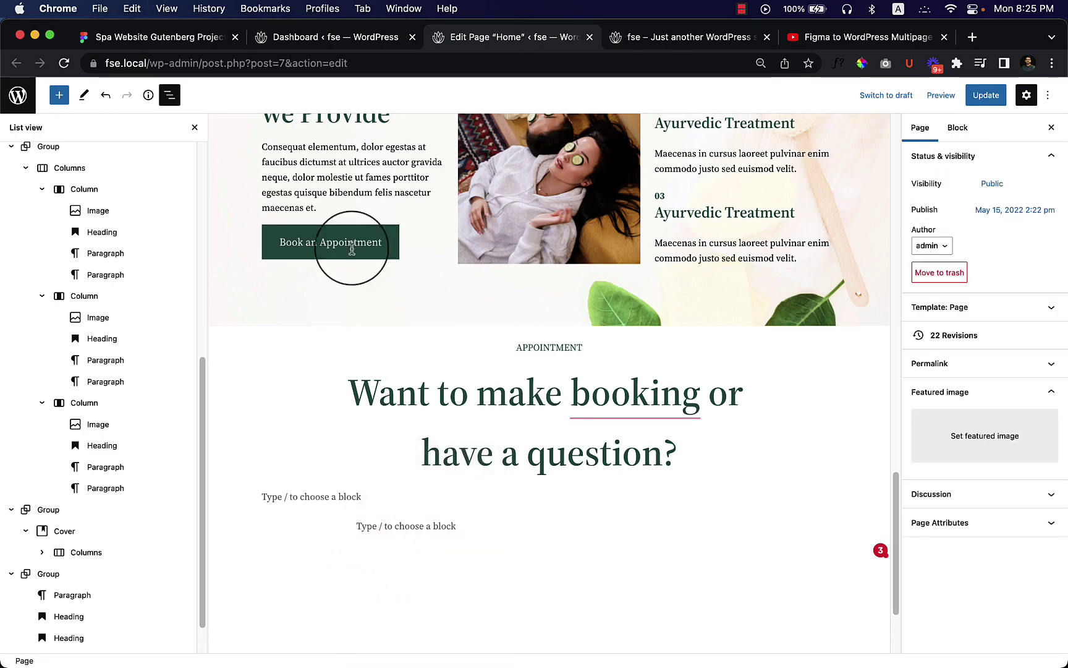
# Test-paste the services description into the empty paragraph, delete it, and recheck Figma
pyautogui.click(350, 197)
pyautogui.tripleClick(347, 191)
pyautogui.press('super+c')
pyautogui.click(309, 496)
pyautogui.press('super+v')
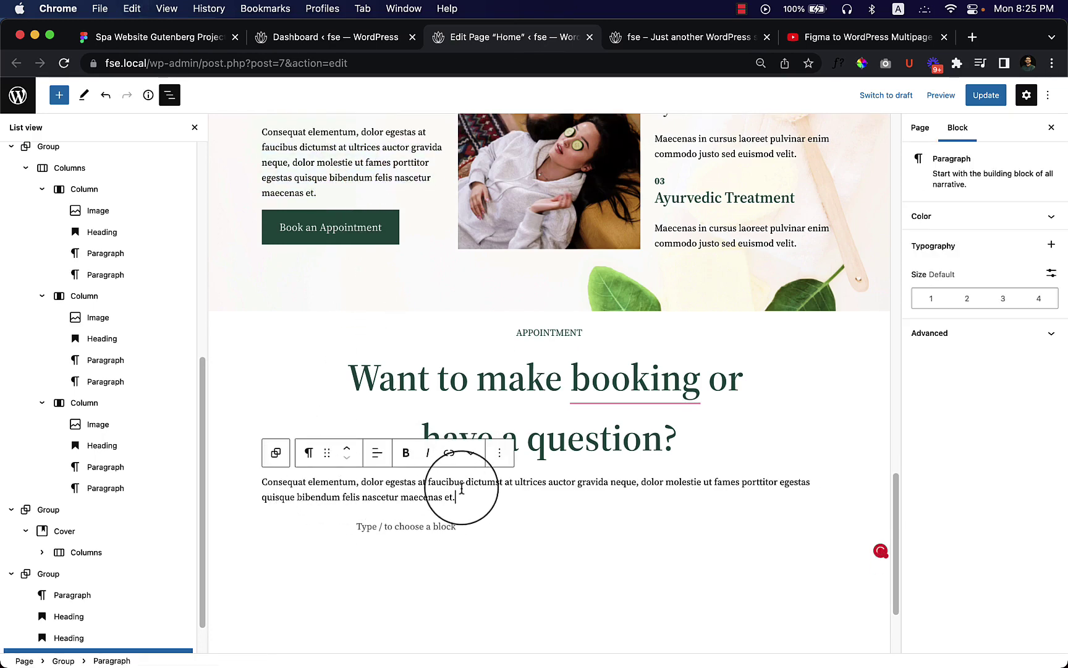
pyautogui.moveTo(464, 492); pyautogui.dragTo(258, 489)
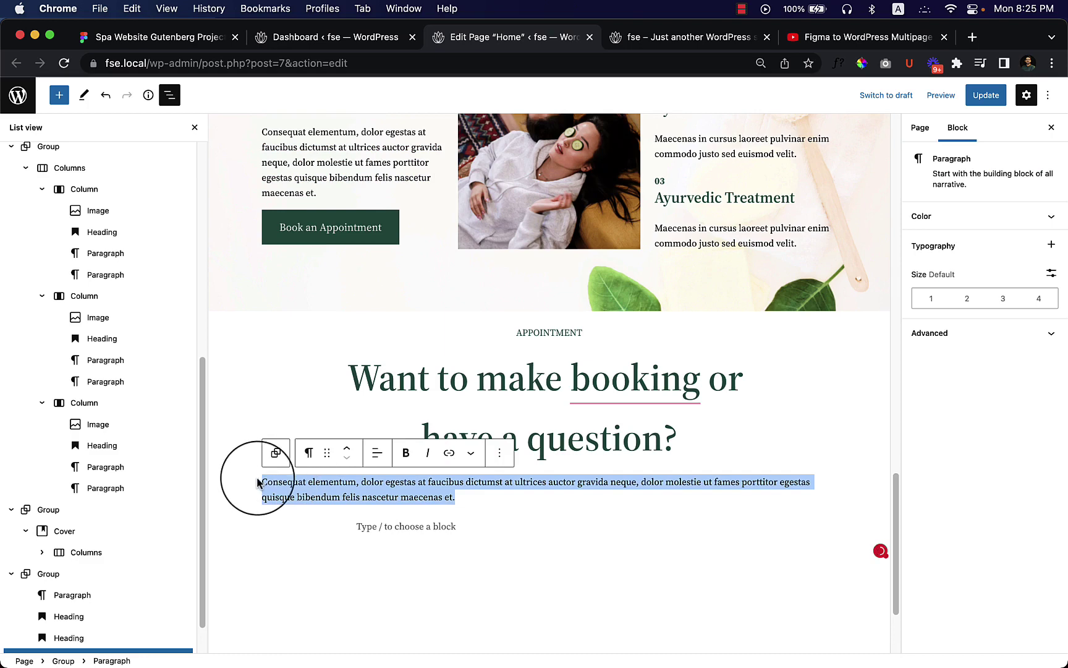
pyautogui.press('BackSpace')
pyautogui.click(207, 38)
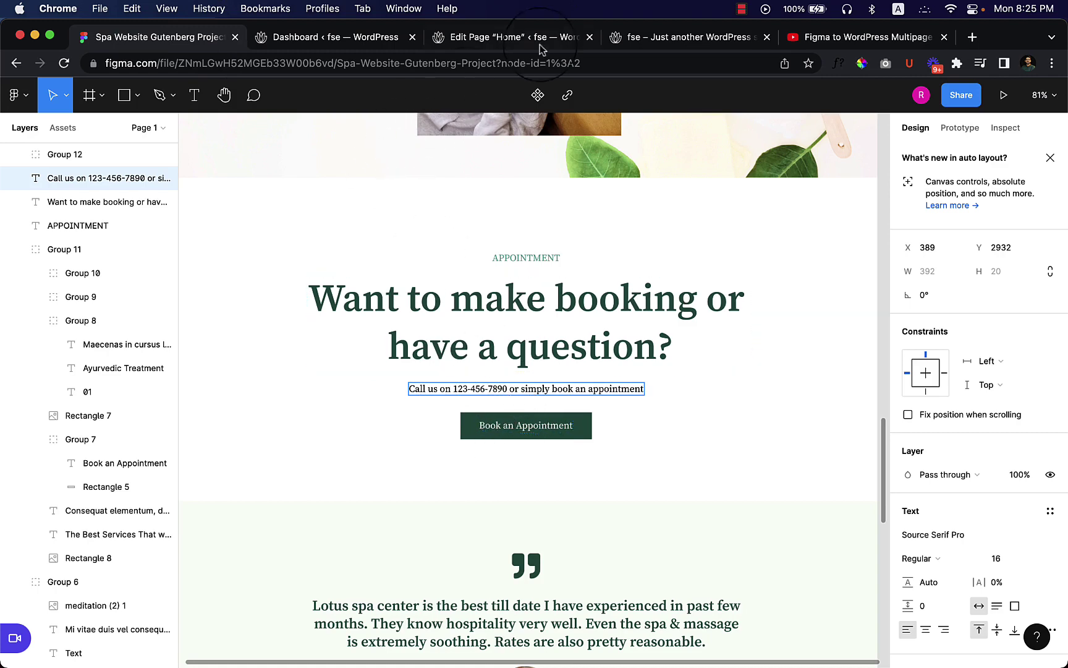
pyautogui.click(501, 37)
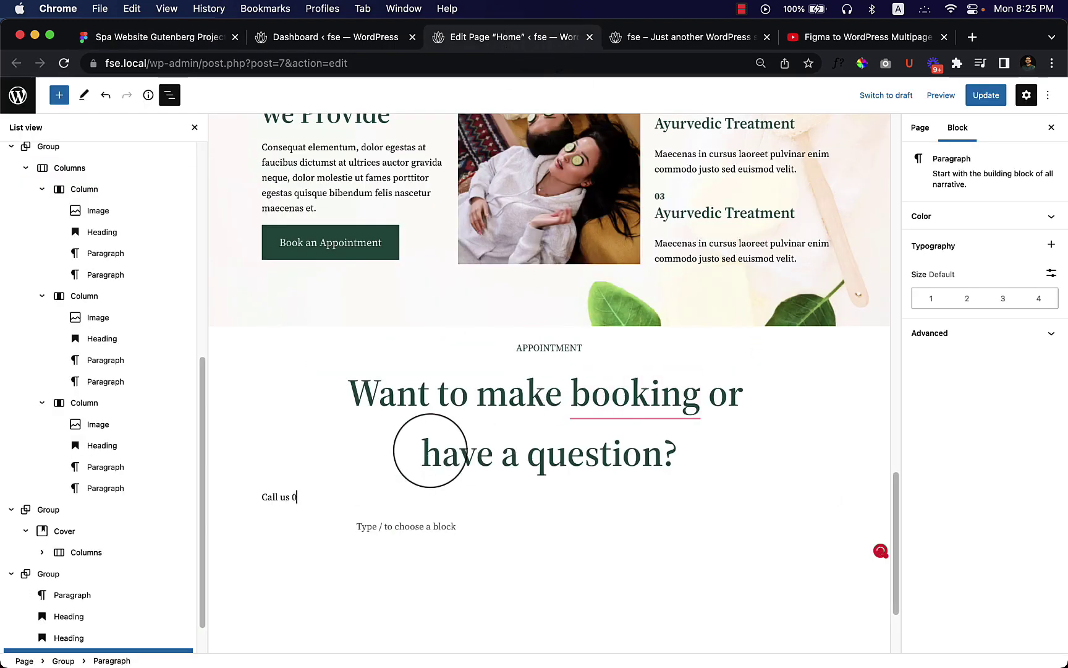
pyautogui.write('mply book an Appointment')
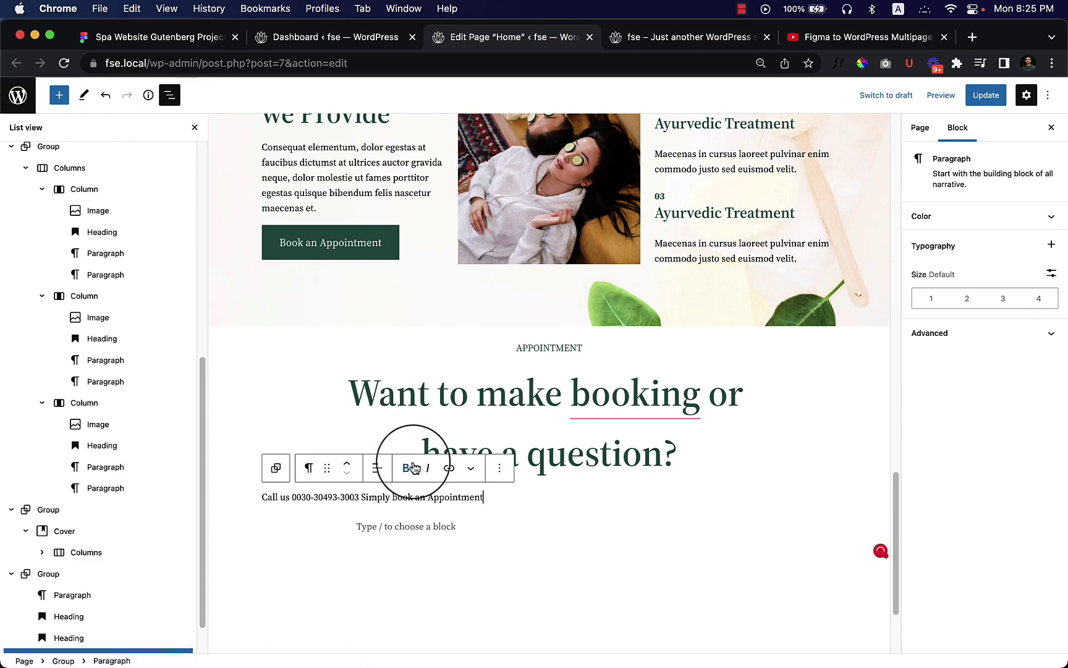
pyautogui.click(380, 471)
pyautogui.click(409, 527)
pyautogui.click(557, 525)
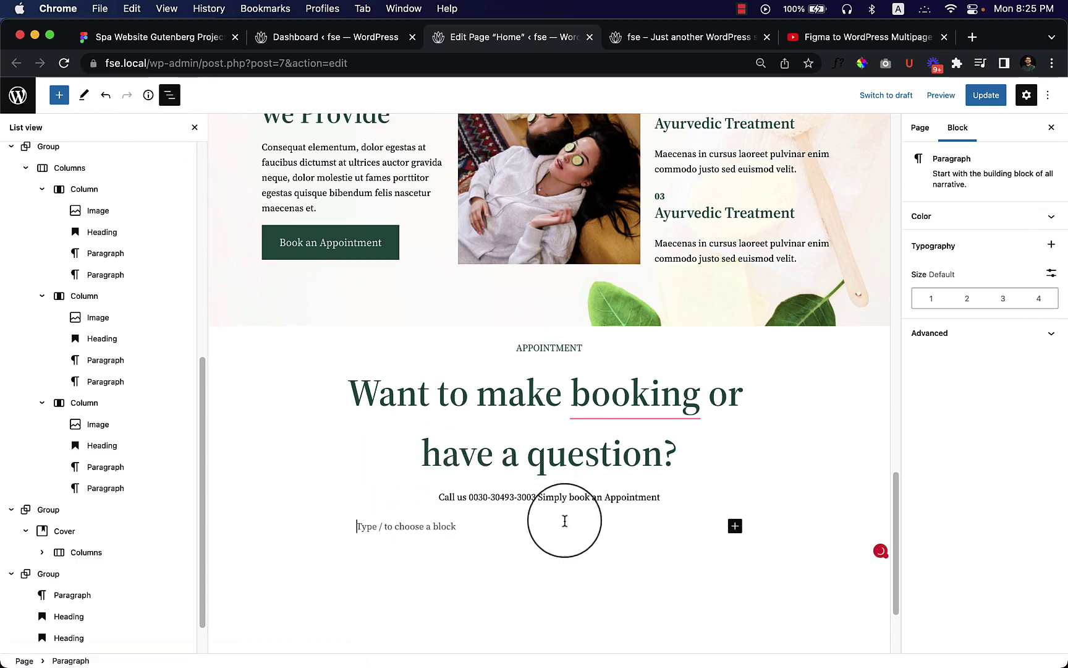
pyautogui.click(692, 489)
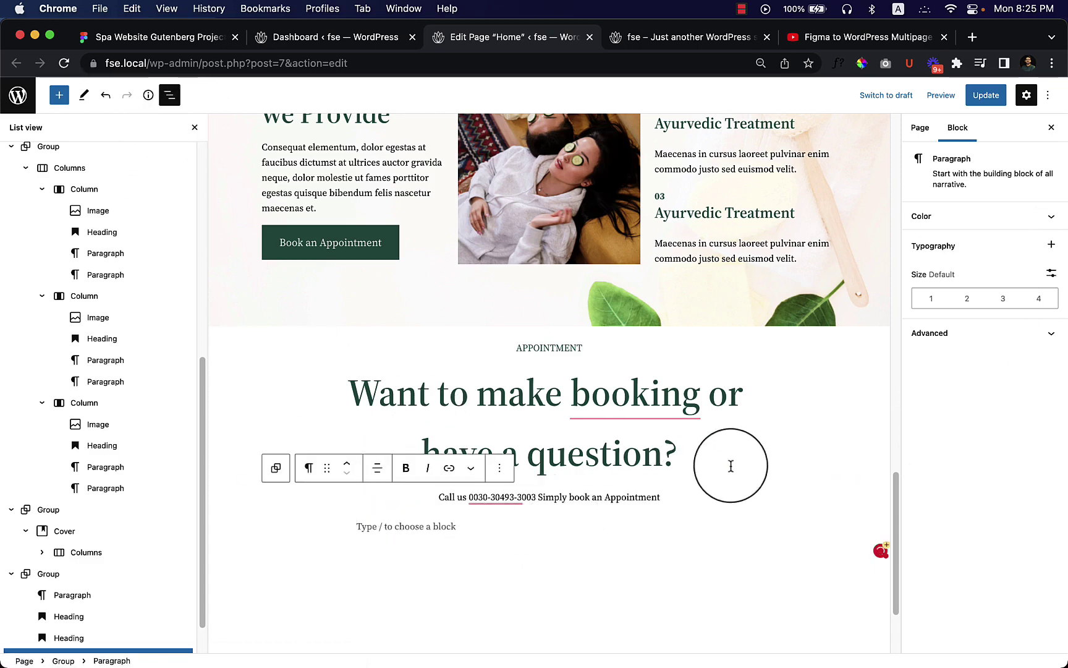
pyautogui.click(99, 575)
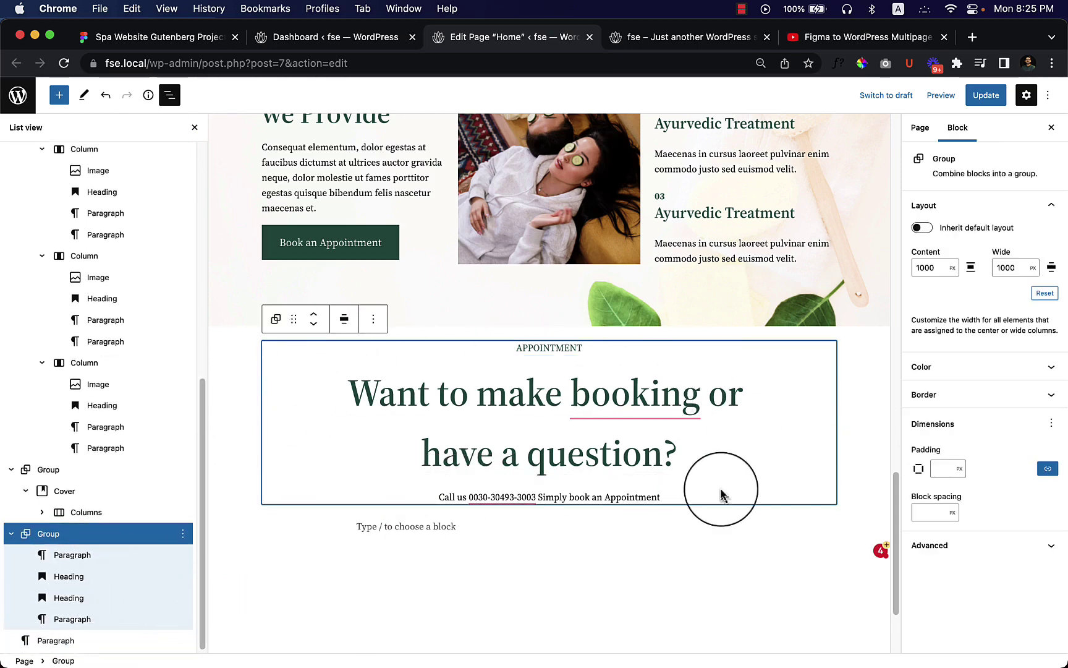
pyautogui.click(778, 497)
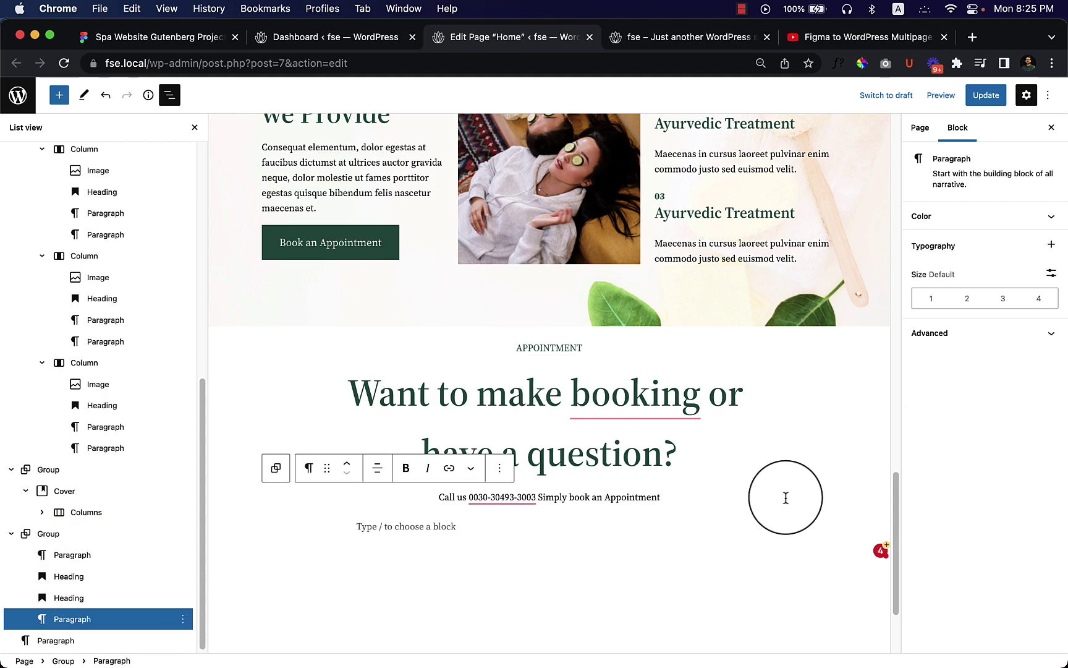
pyautogui.press('Return')
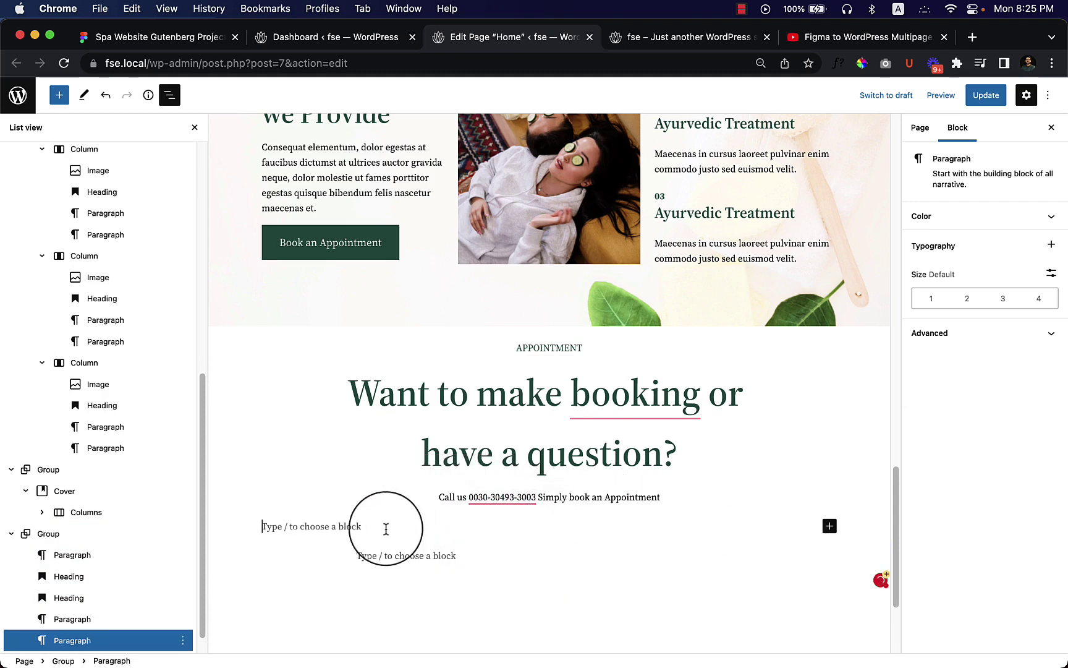
# Insert a centered 'Book an Appointment' Buttons block via /buttons, matching the Figma label
pyautogui.write('/butt')
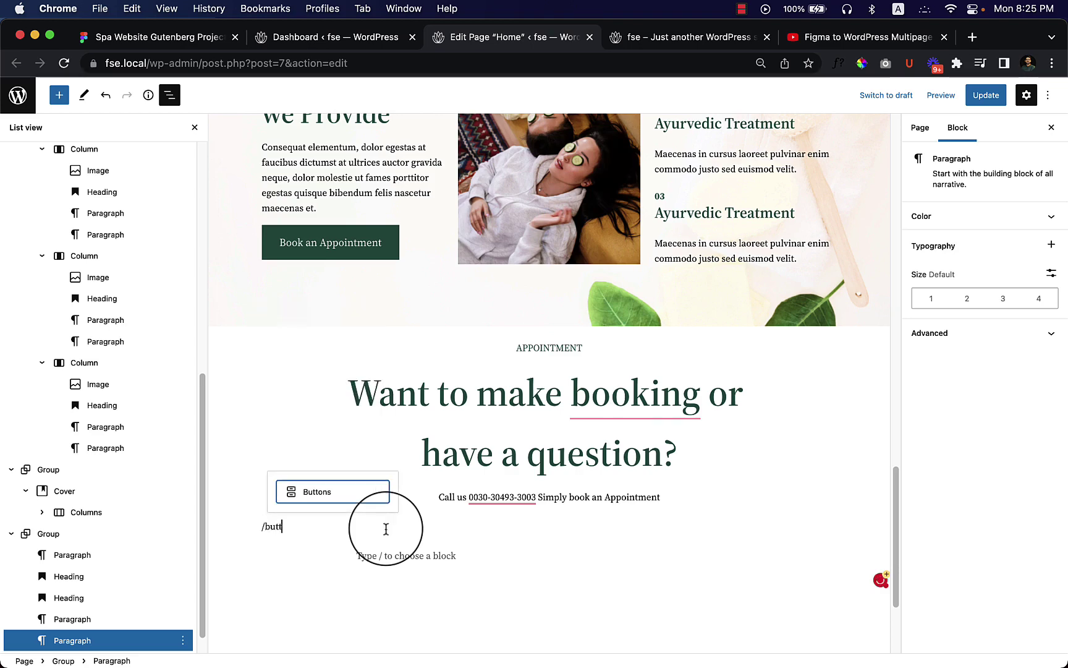
pyautogui.click(321, 492)
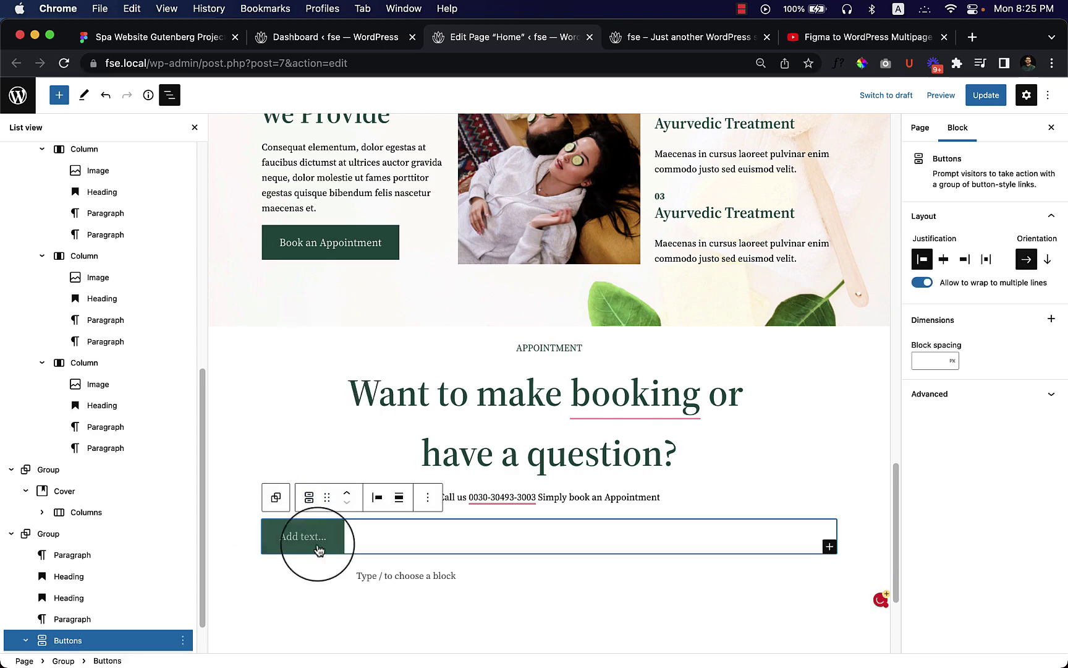
pyautogui.click(180, 43)
pyautogui.doubleClick(526, 423)
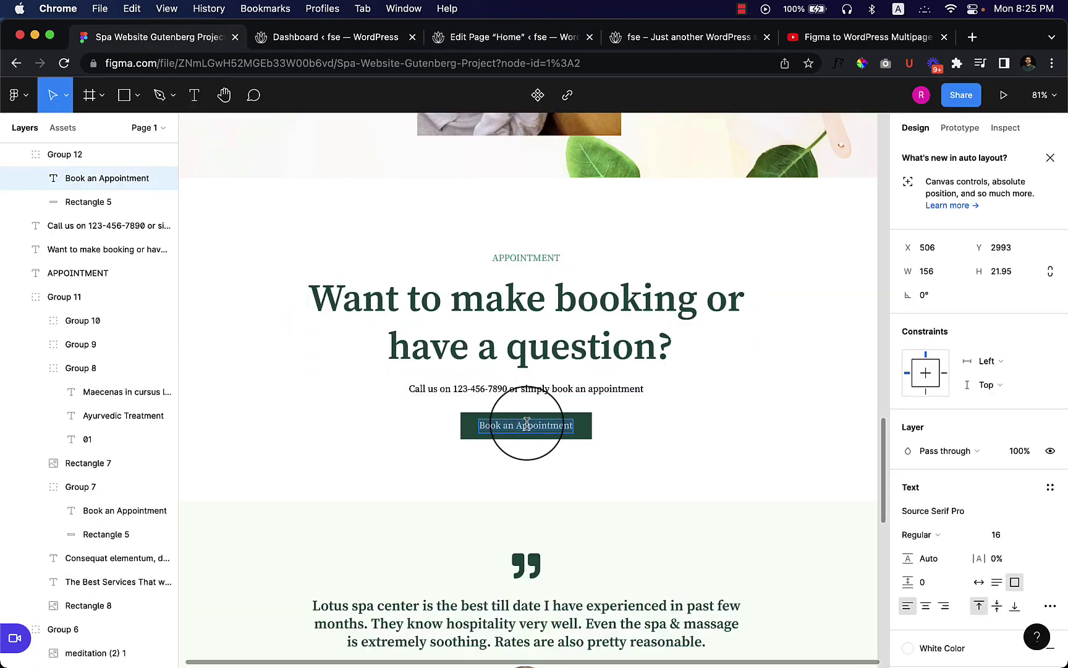
pyautogui.click(486, 38)
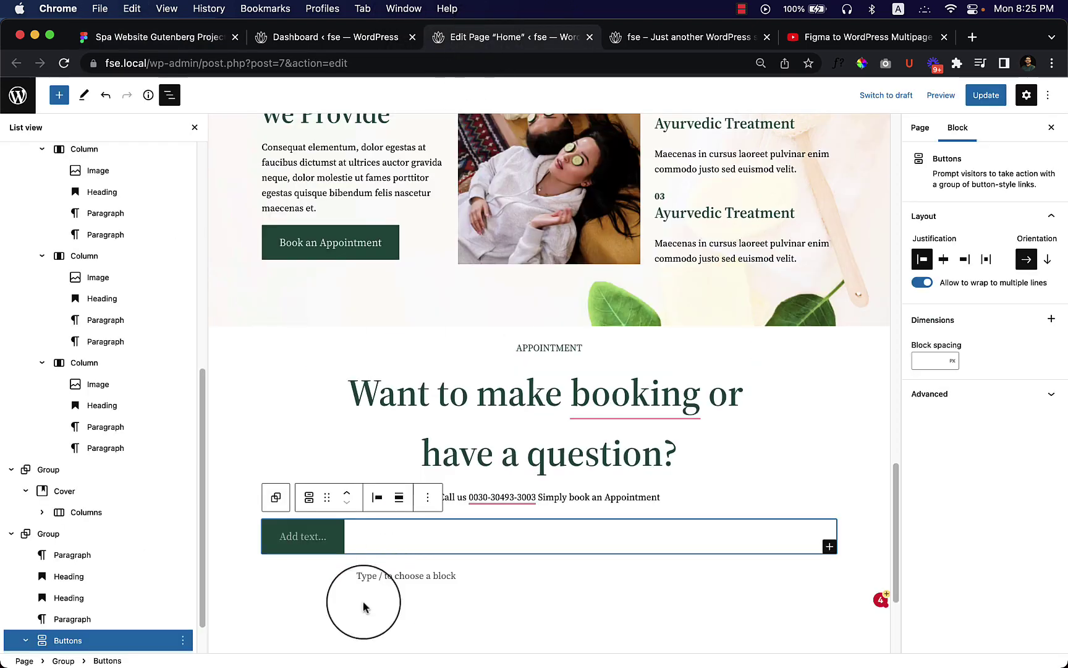
pyautogui.click(298, 537)
pyautogui.write('Book an Appointment')
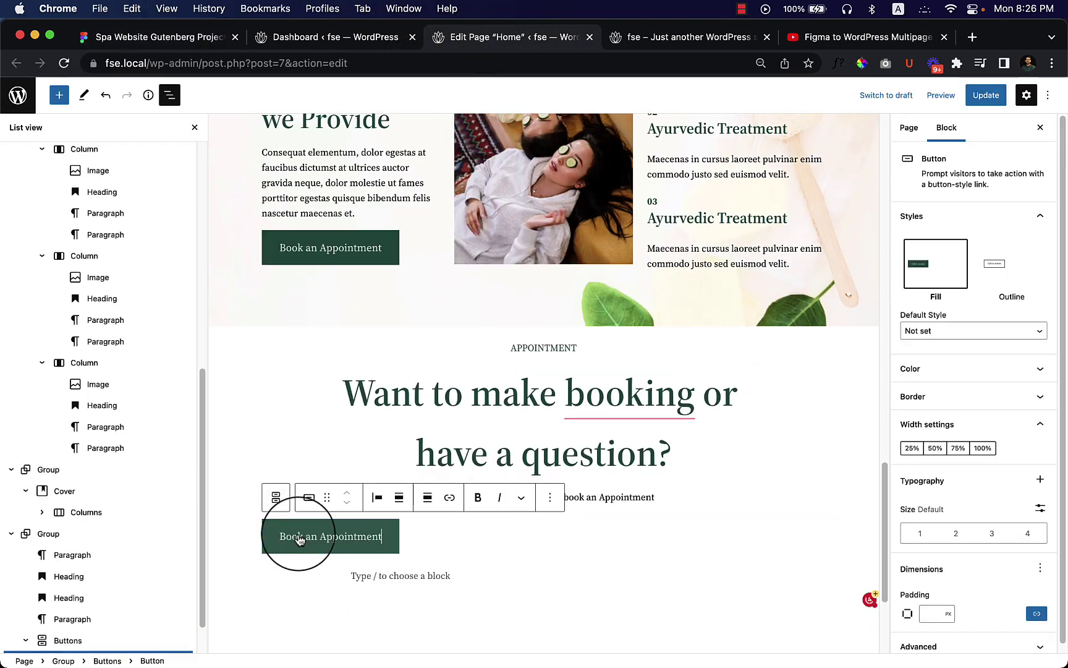
pyautogui.click(378, 500)
pyautogui.click(449, 560)
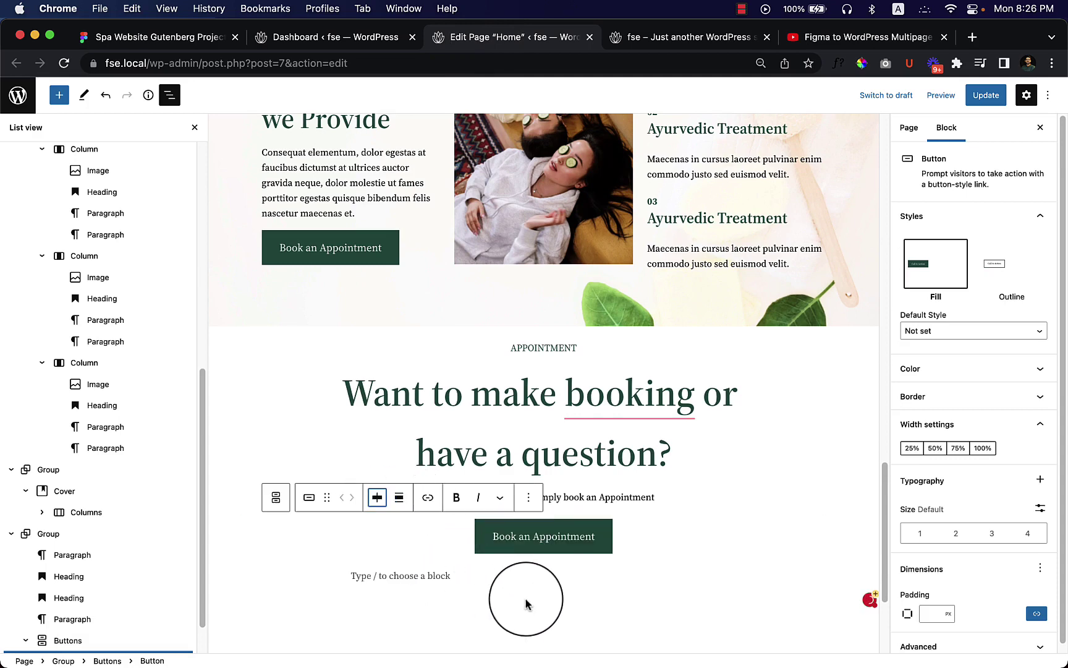
# Merge the second heading line into the first, reading 'Want to make booking or have a question?'
pyautogui.click(624, 341)
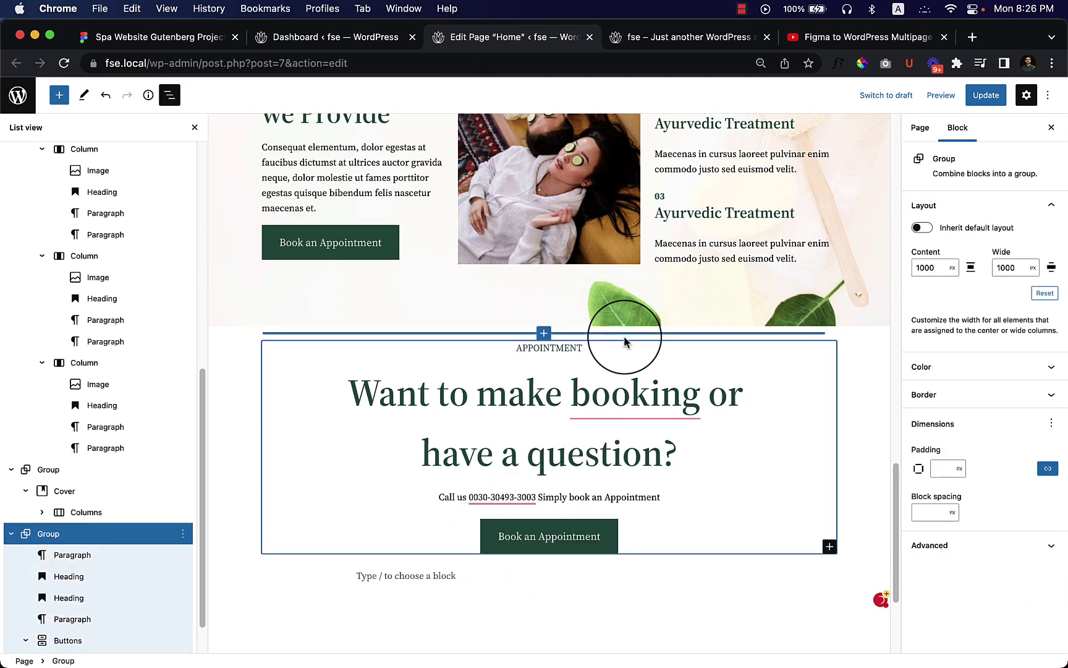
pyautogui.click(478, 395)
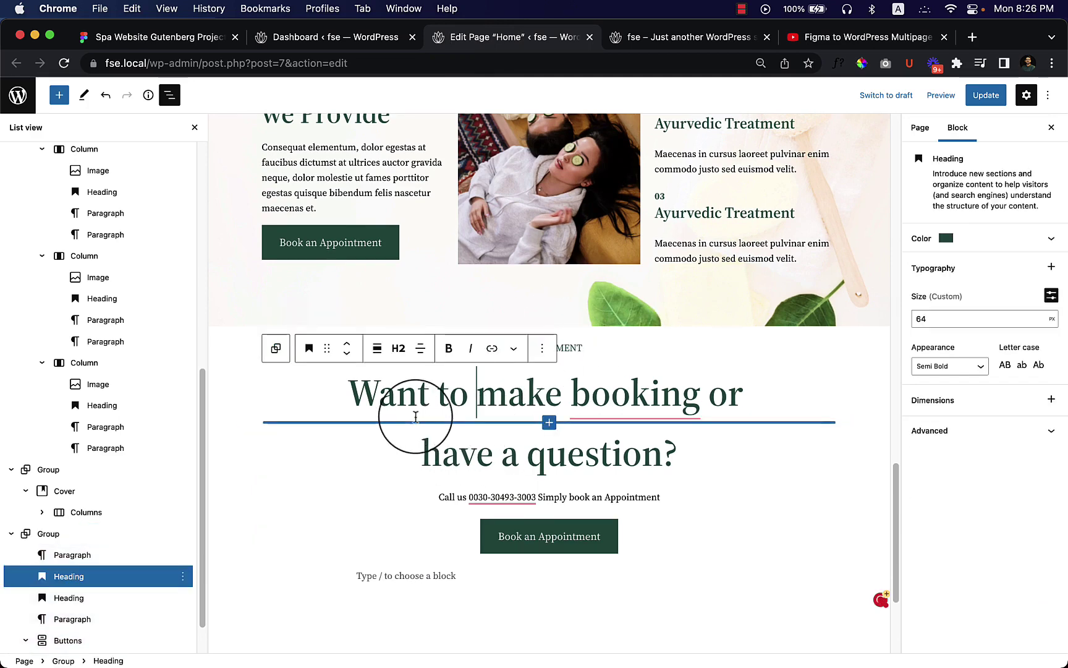
pyautogui.click(102, 598)
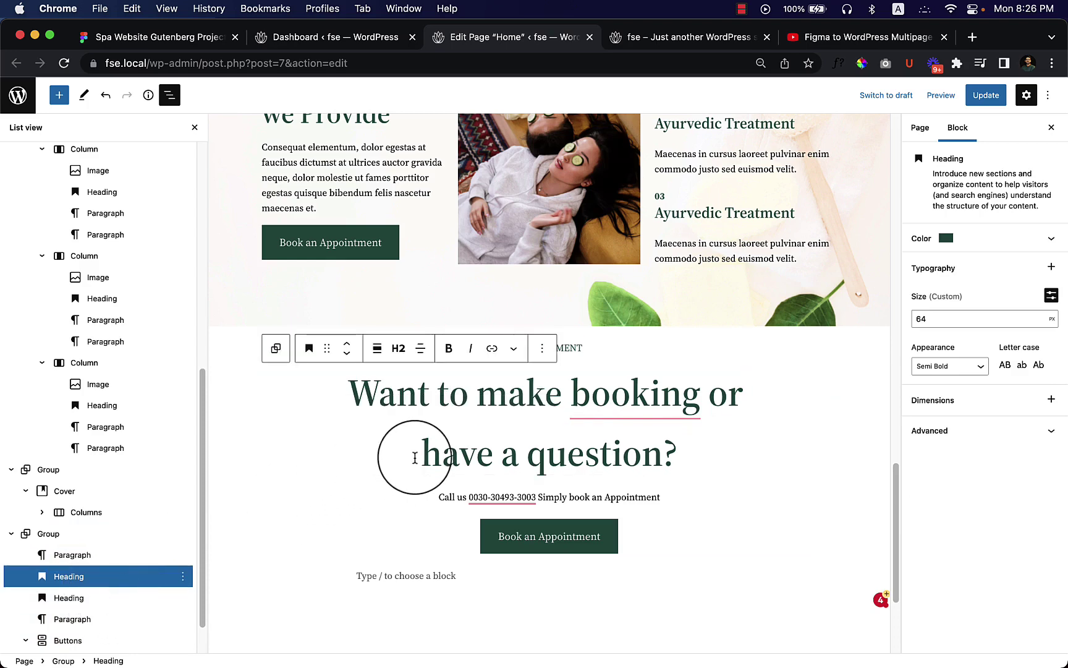
pyautogui.press('Delete')
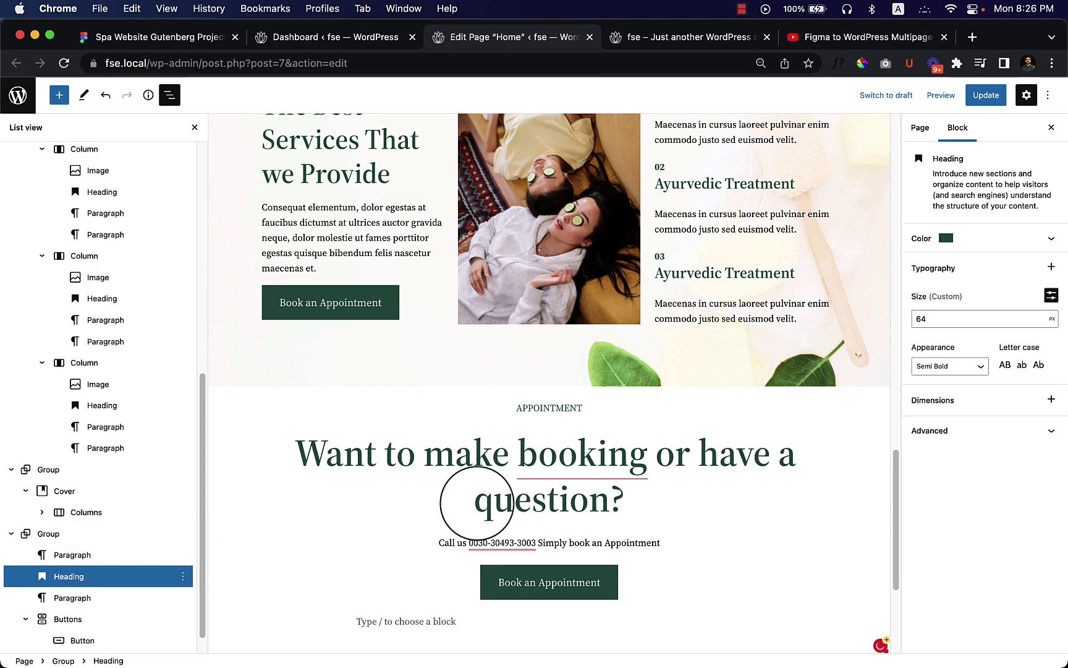
pyautogui.click(409, 472)
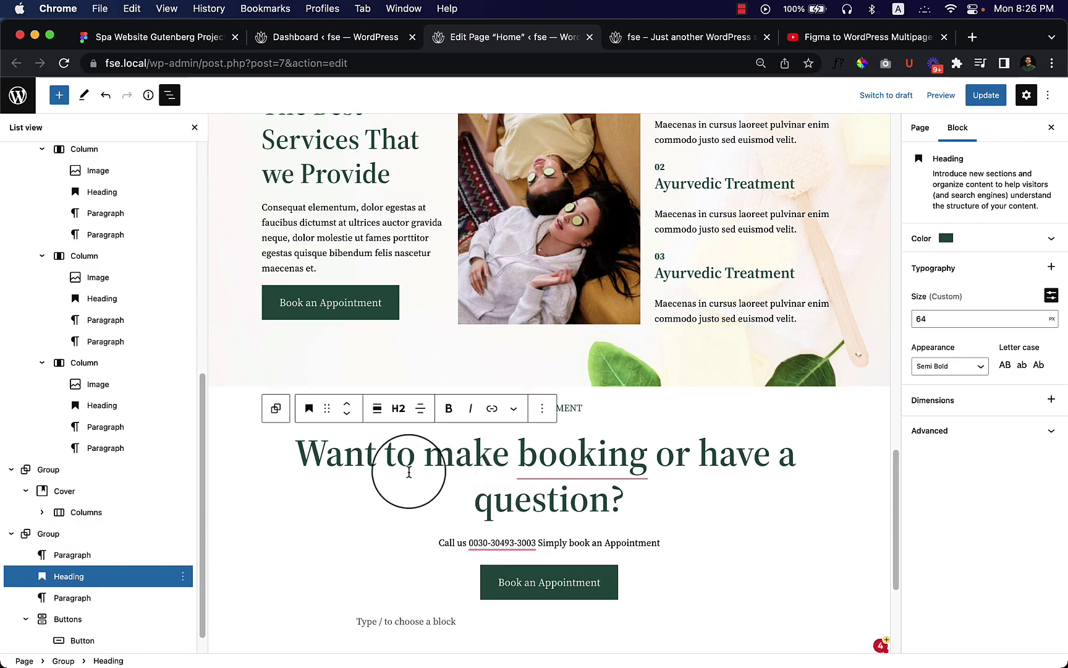
# Unlink the appointment group's padding and set it to 80px top and 60px bottom
pyautogui.click(108, 534)
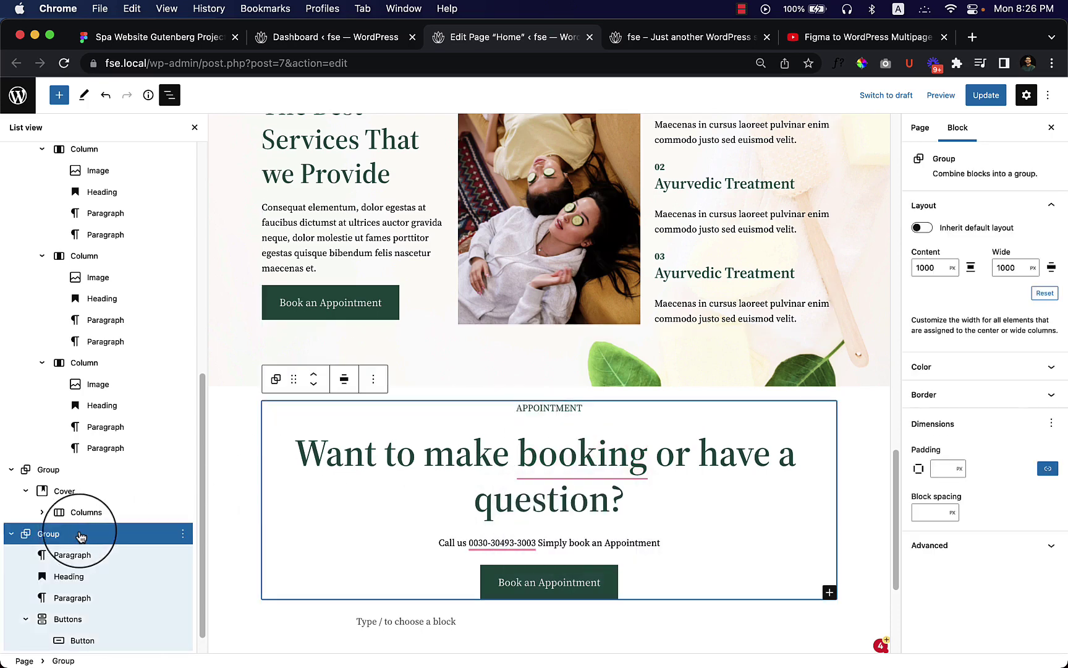
pyautogui.scroll(-1, 73, 513)
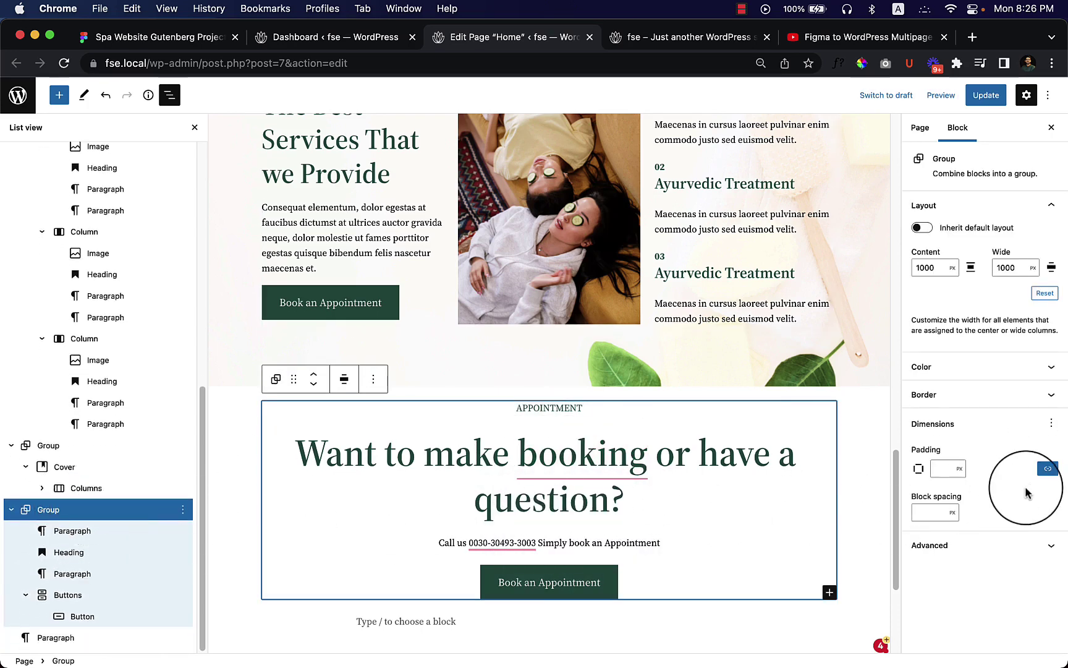
pyautogui.click(1049, 469)
pyautogui.click(926, 491)
pyautogui.write('60')
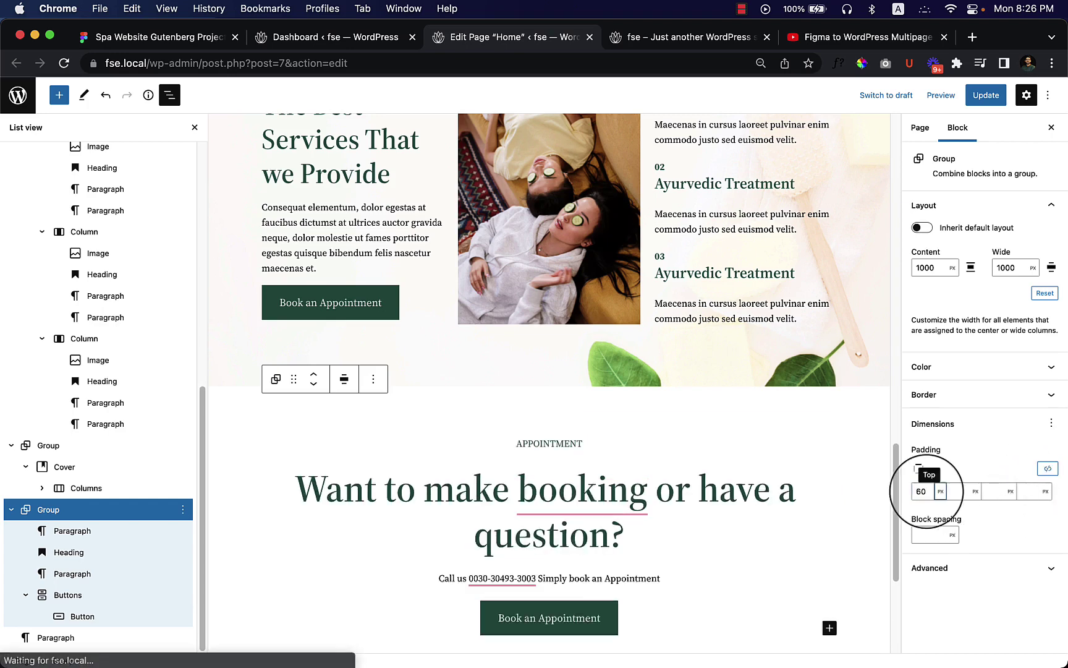
pyautogui.press('Tab')
pyautogui.write('60')
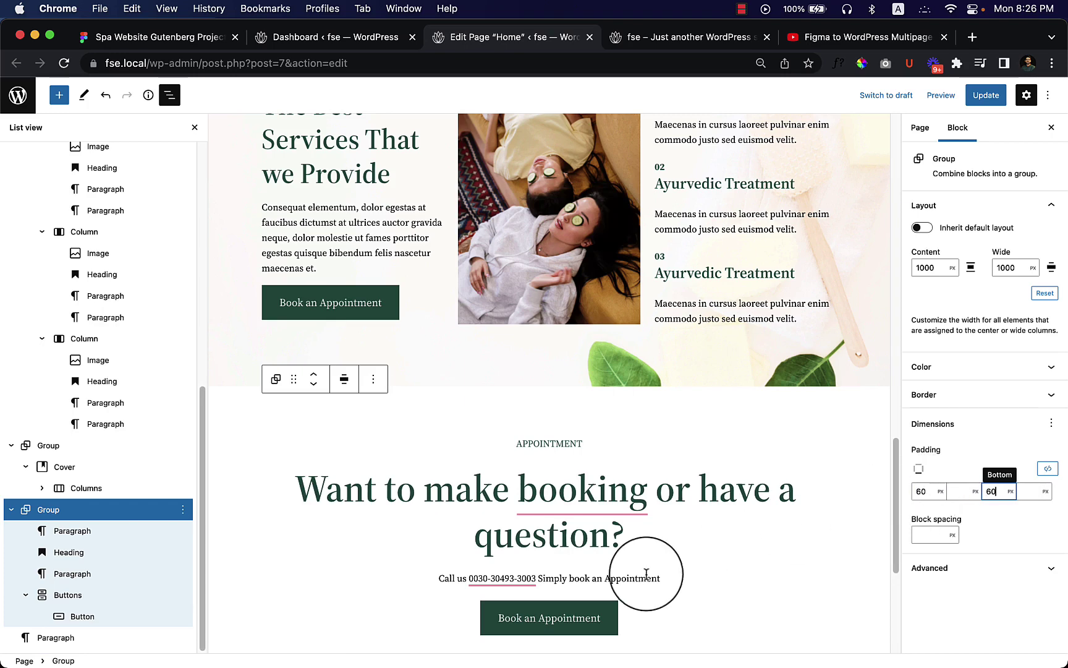
pyautogui.scroll(-5, 644, 571)
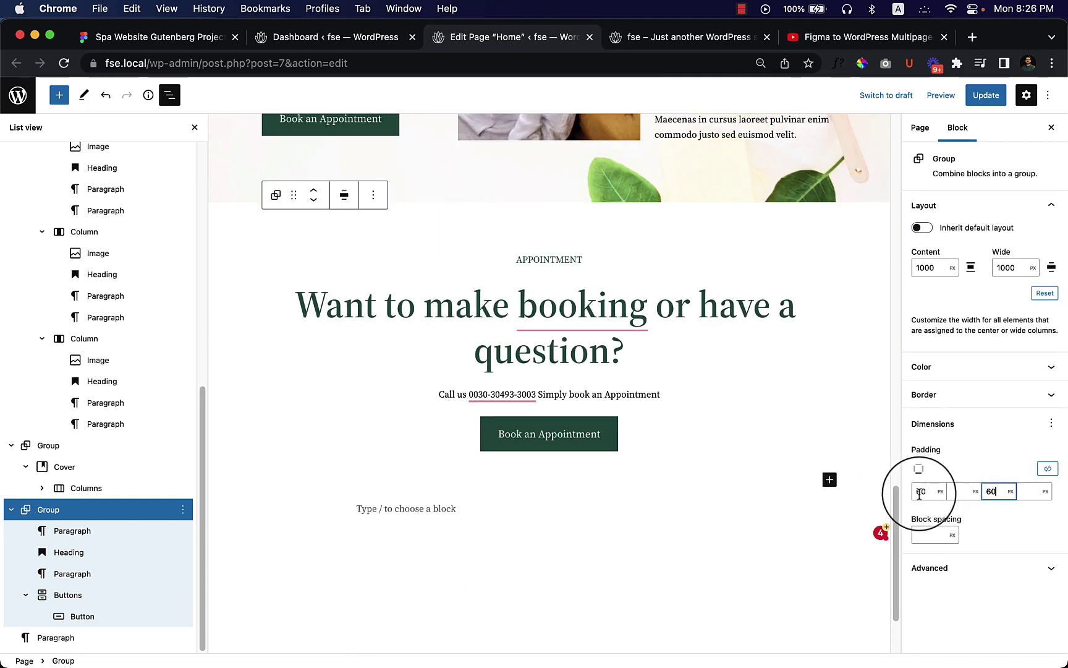
pyautogui.click(920, 491)
pyautogui.doubleClick(919, 492)
pyautogui.write('80')
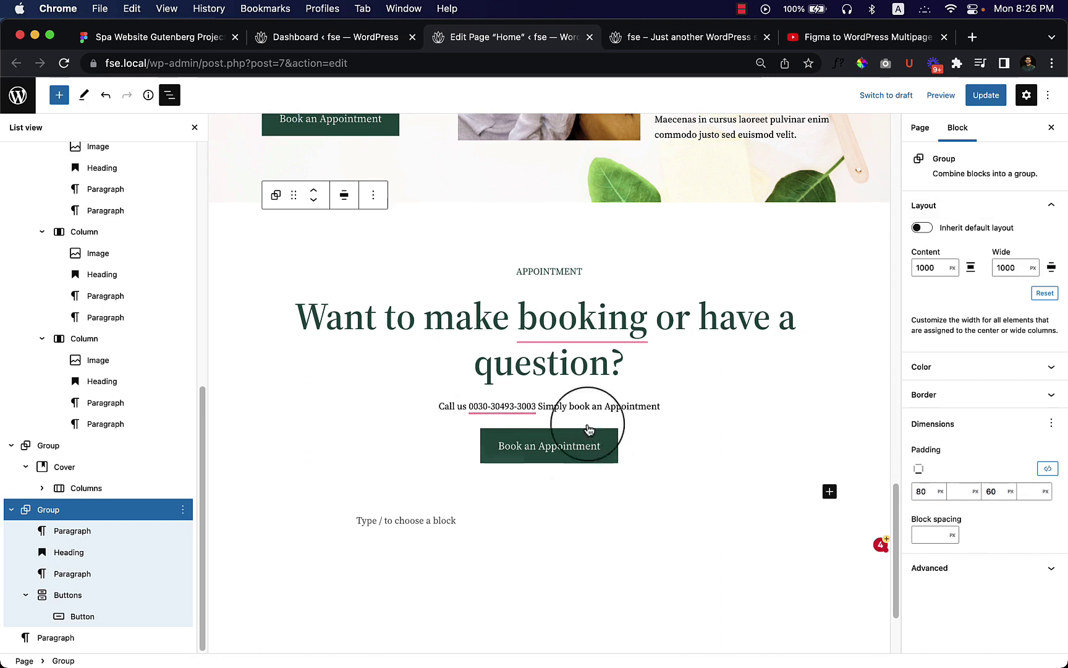
# Save the page and reload the live homepage in the frontend tab
pyautogui.click(998, 97)
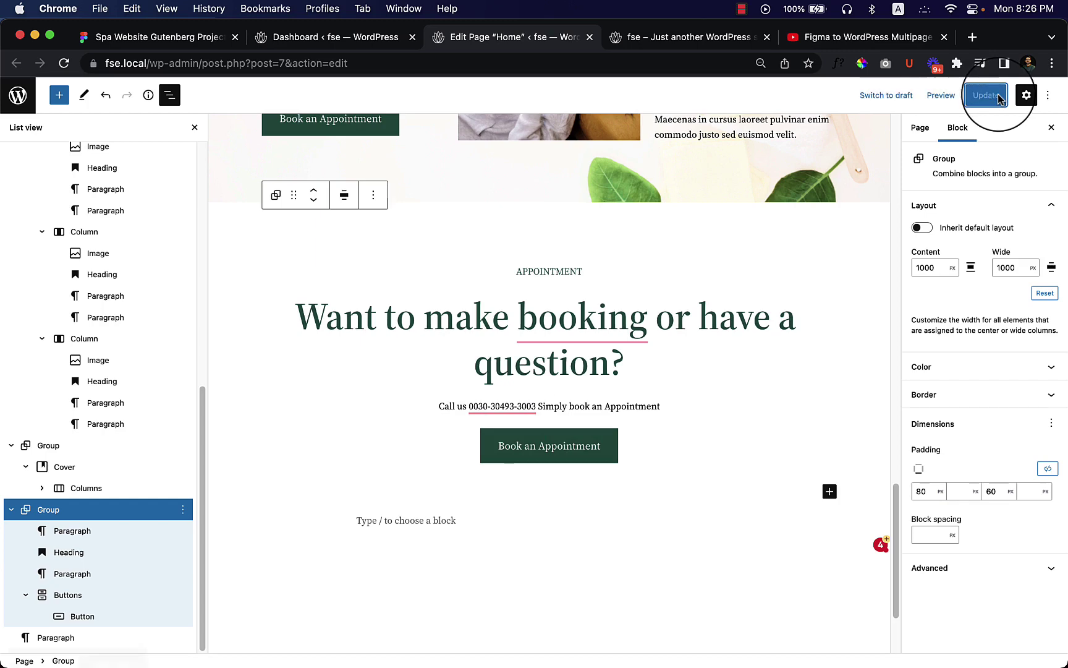
pyautogui.click(615, 39)
pyautogui.rightClick(566, 284)
pyautogui.click(594, 328)
# Reset the live page zoom and scroll to check the new appointment section
pyautogui.scroll(-5, 643, 410)
pyautogui.scroll(-5, 643, 410)
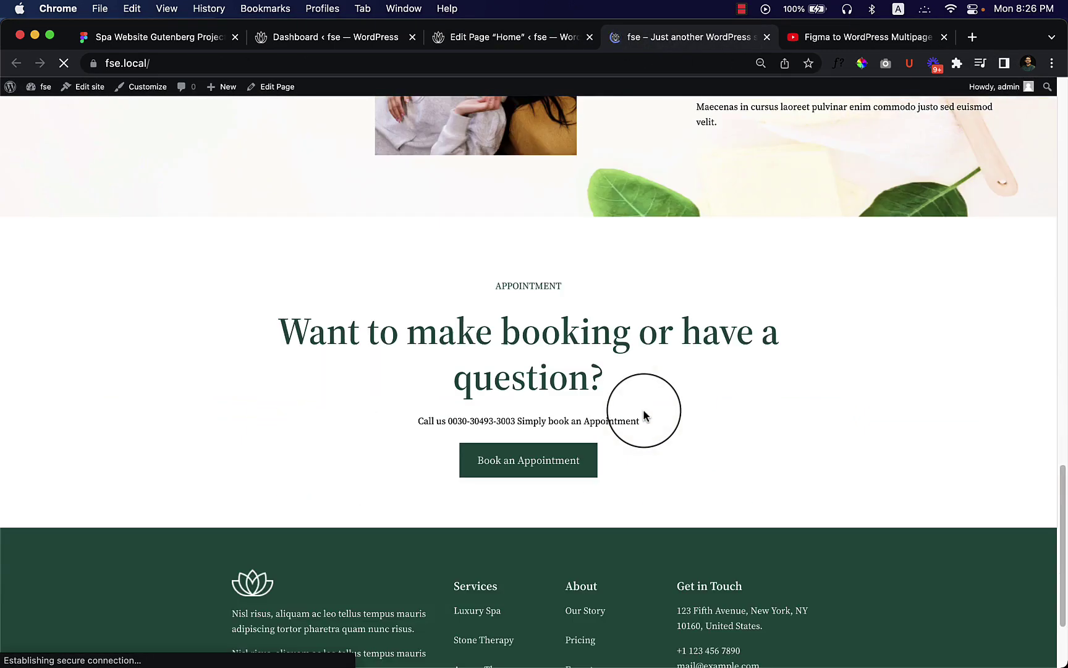
pyautogui.press('super+plus')
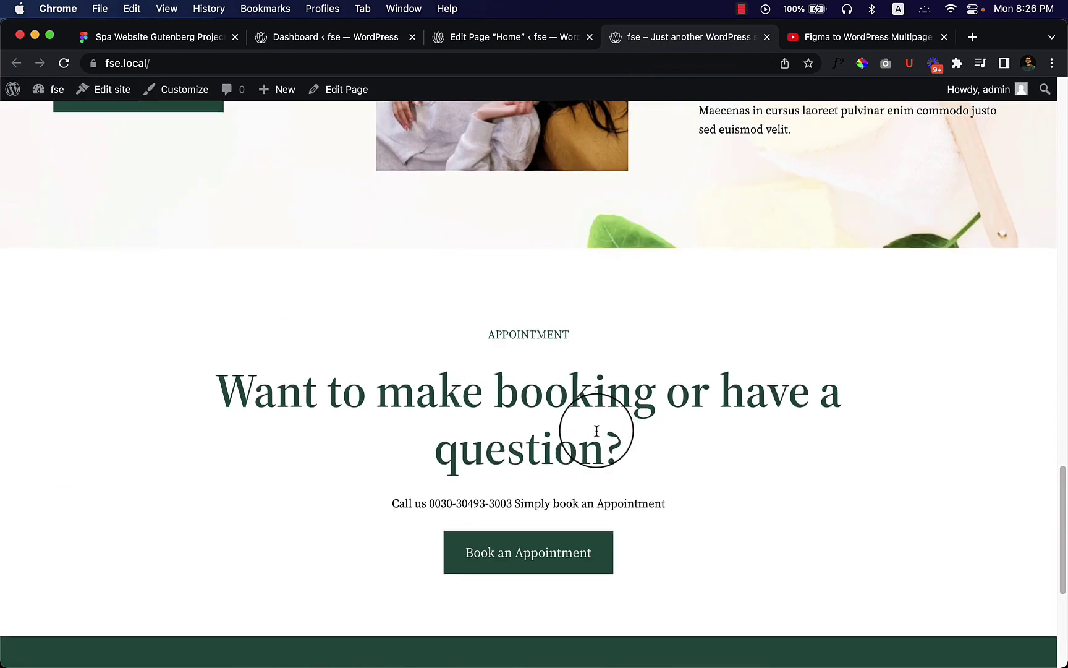
pyautogui.scroll(-1, 596, 431)
pyautogui.scroll(10, 597, 431)
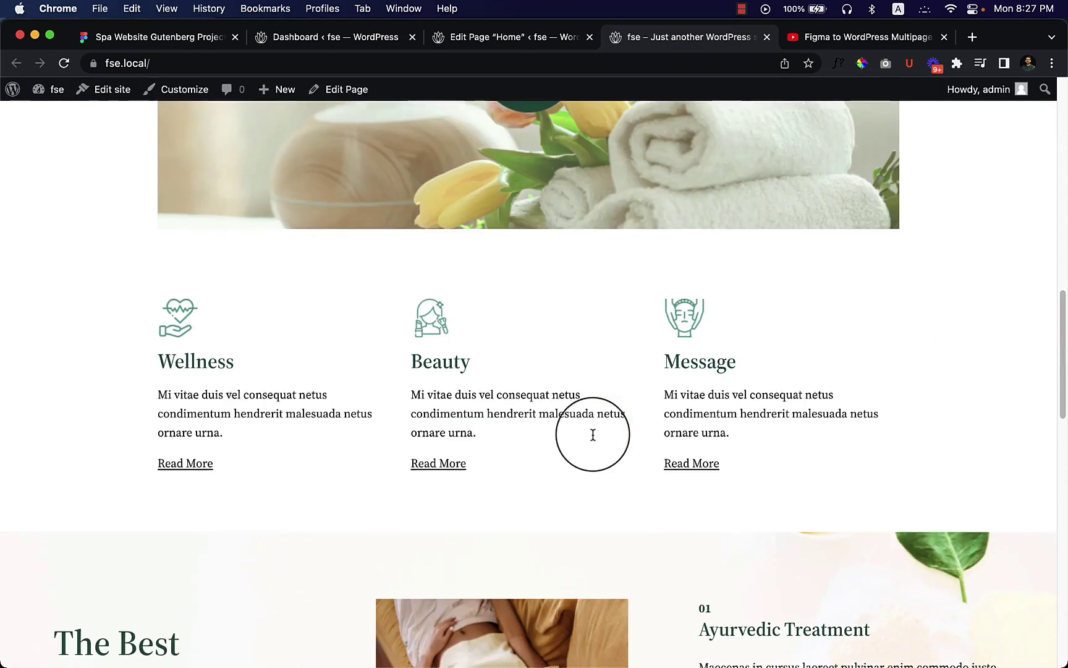